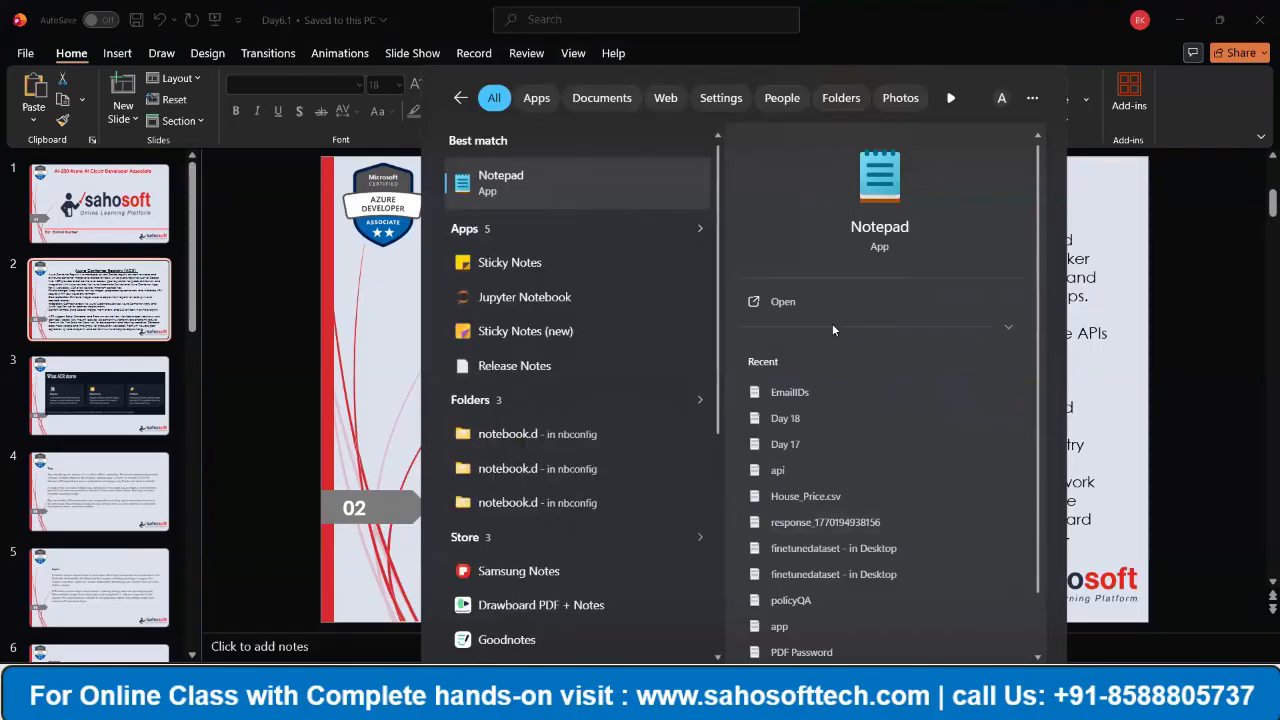
- Open Notepad and delete all the text in the Visual Studio note
left_click(777, 304)
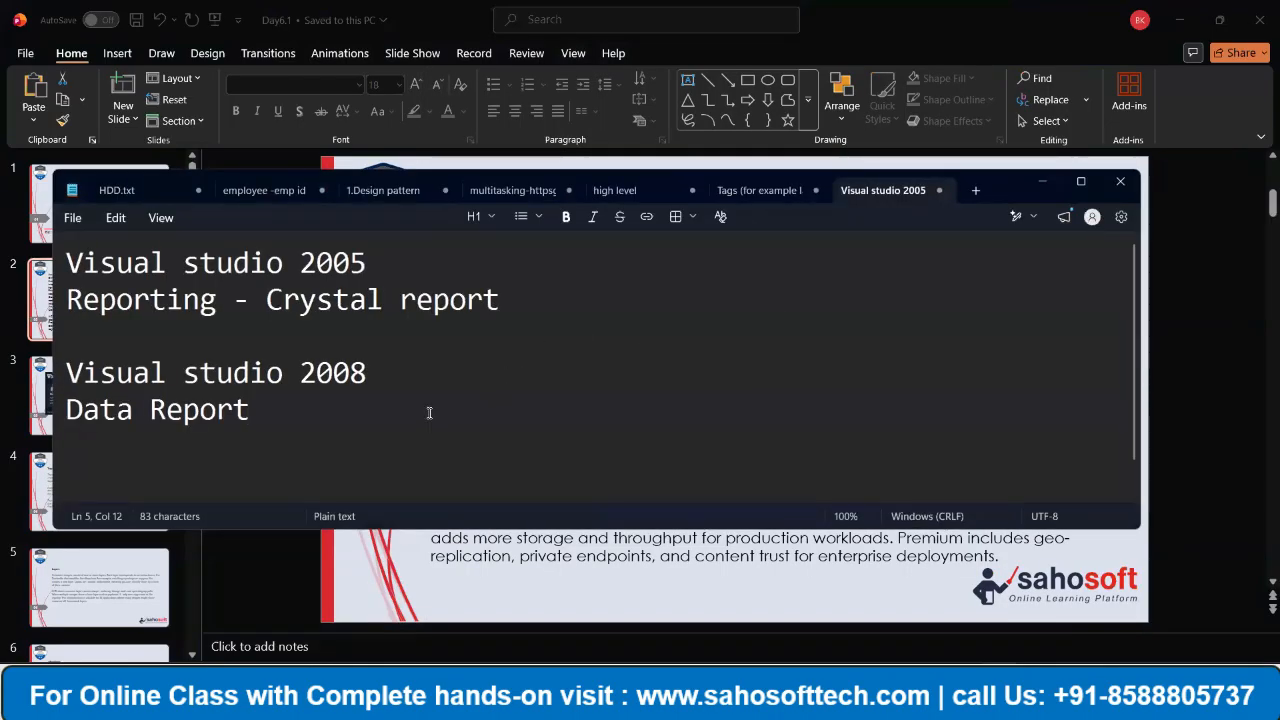
key("ctrl+a")
key("Delete")
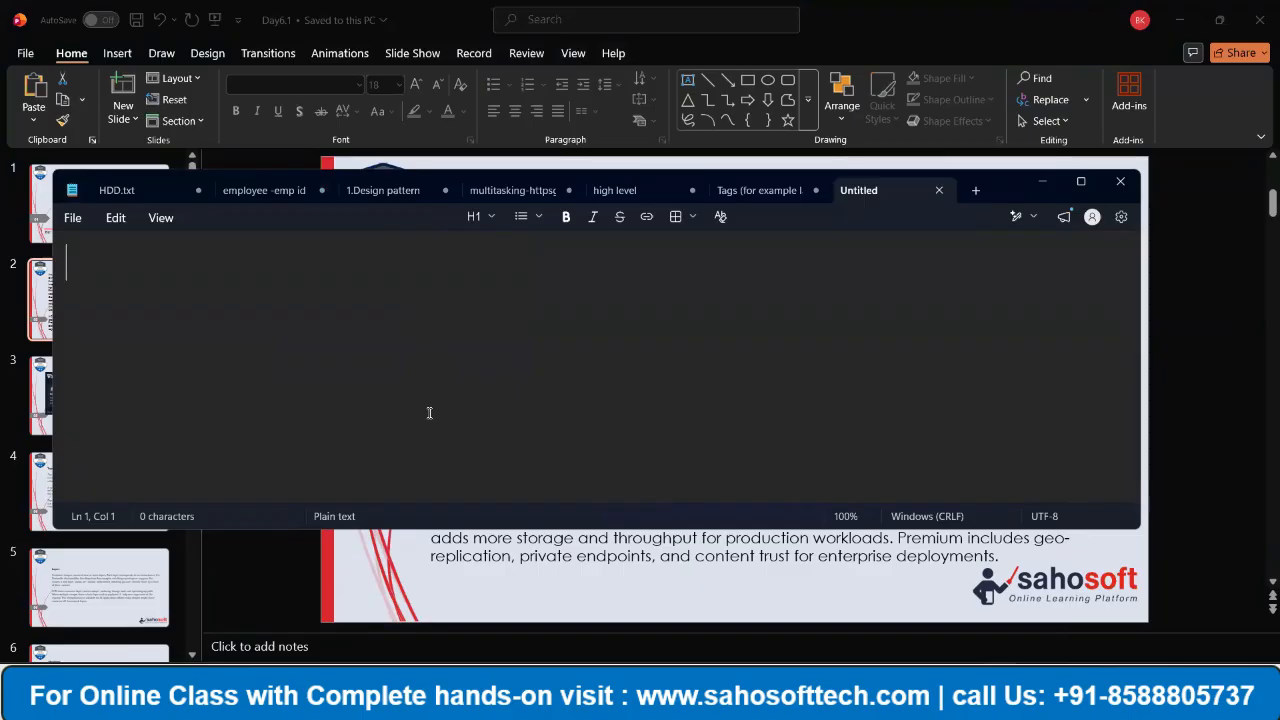
- Write the heading line "Using Docker image created" in the empty note
type("U")
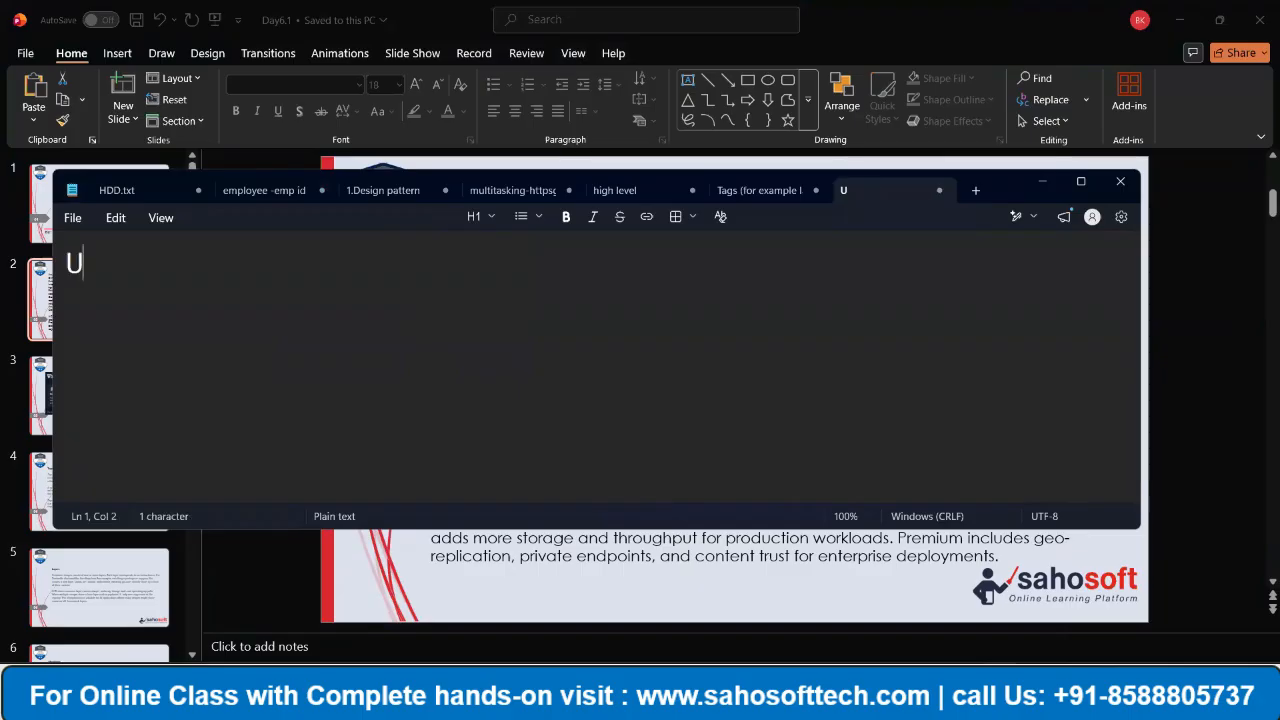
type("sing Docker ")
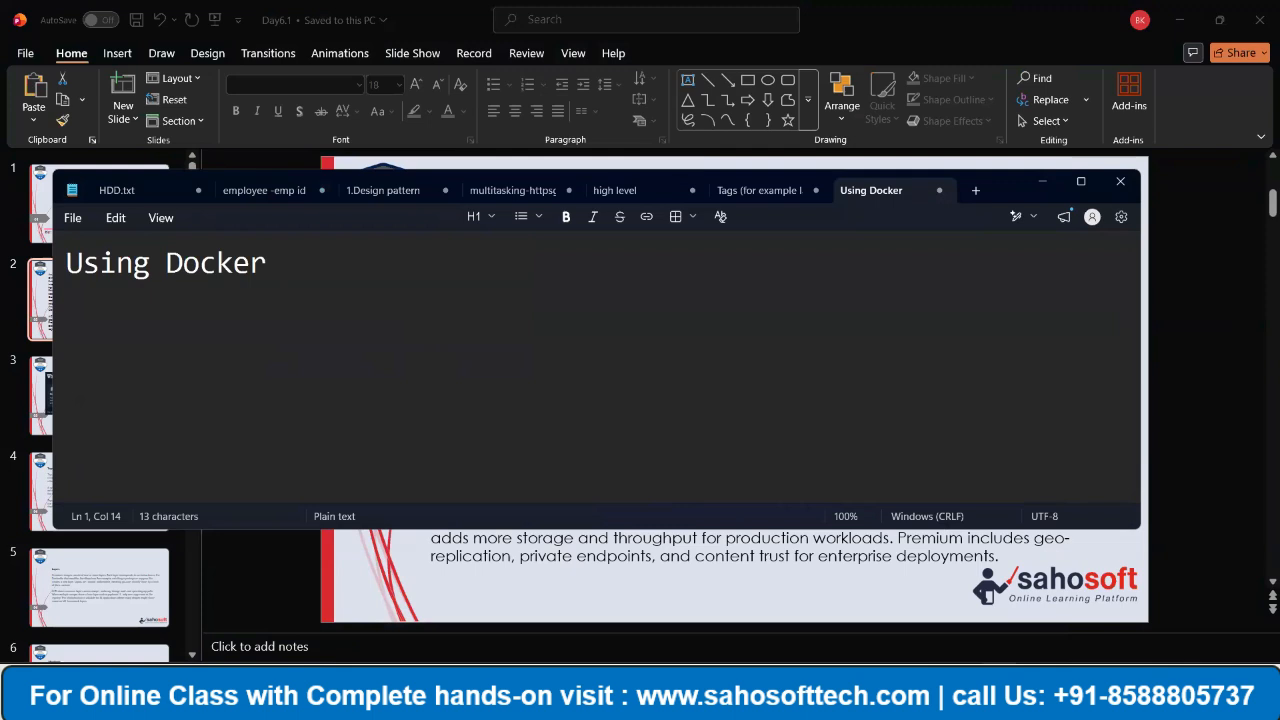
type("imgae")
key("BackSpace")
key("BackSpace")
key("BackSpace")
key("BackSpace")
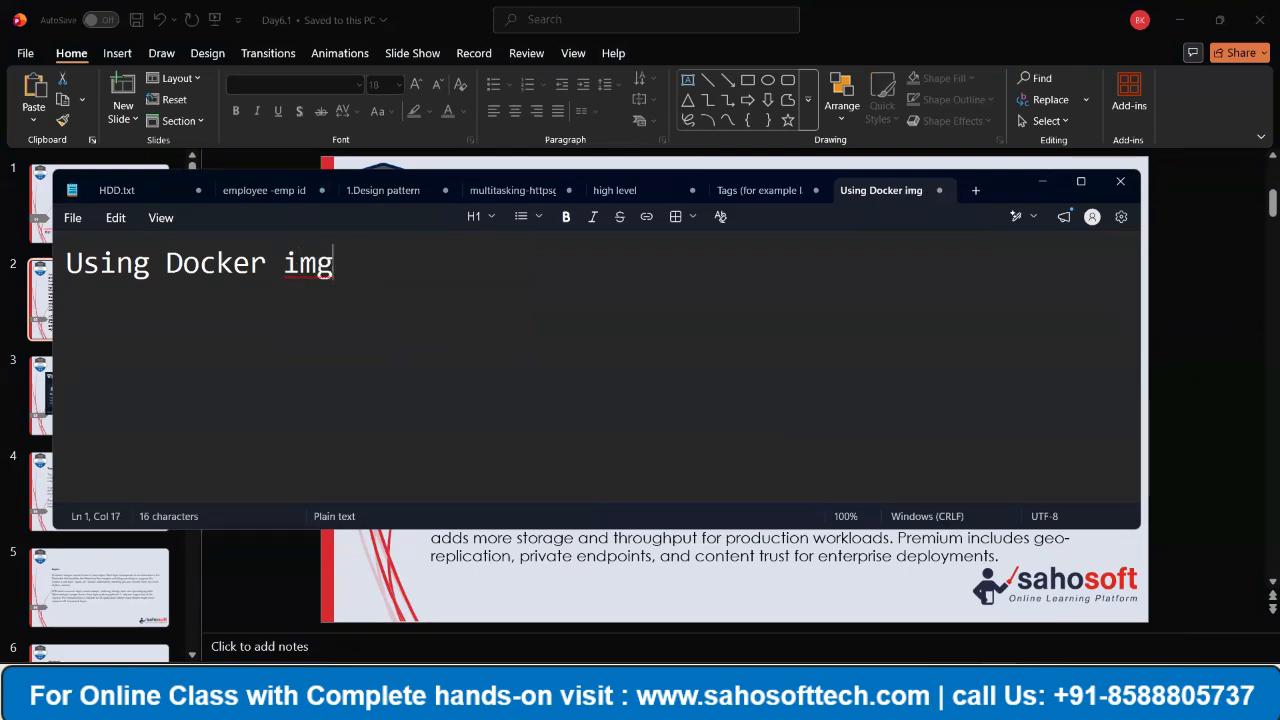
type("af")
key("BackSpace")
type("ge ")
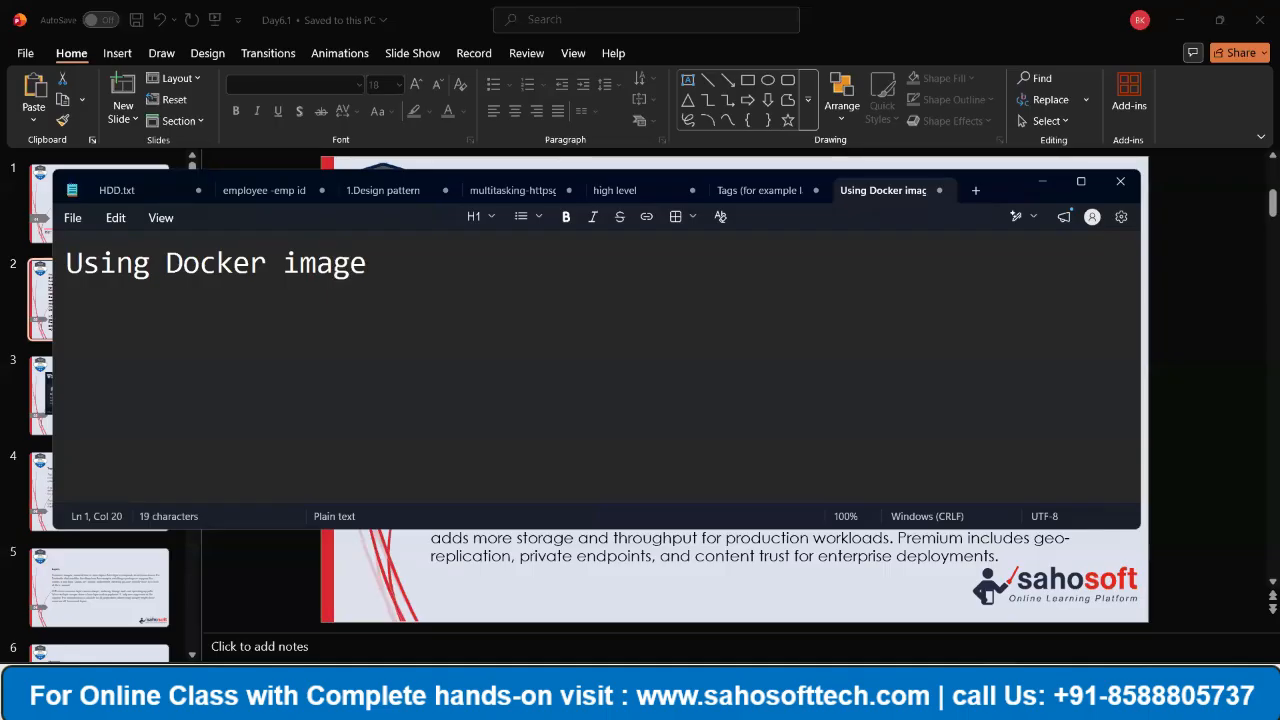
type("creqt")
key("BackSpace")
key("BackSpace")
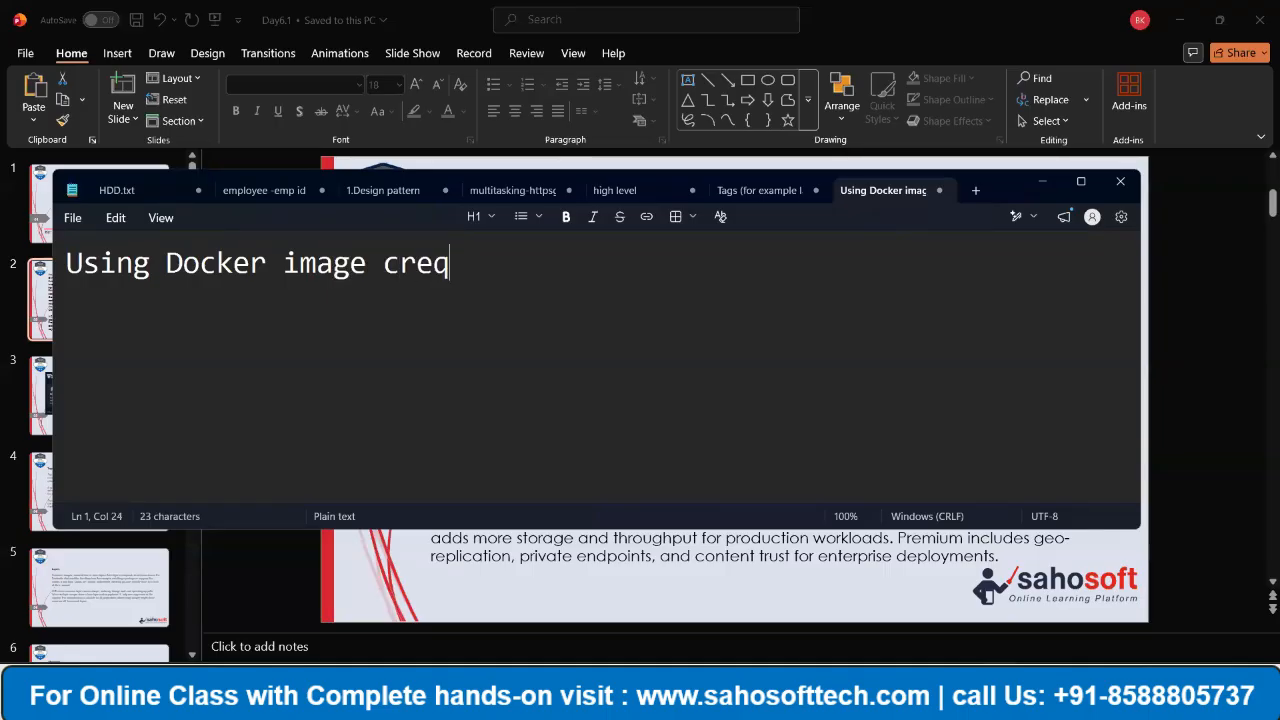
type("ated")
key("Return")
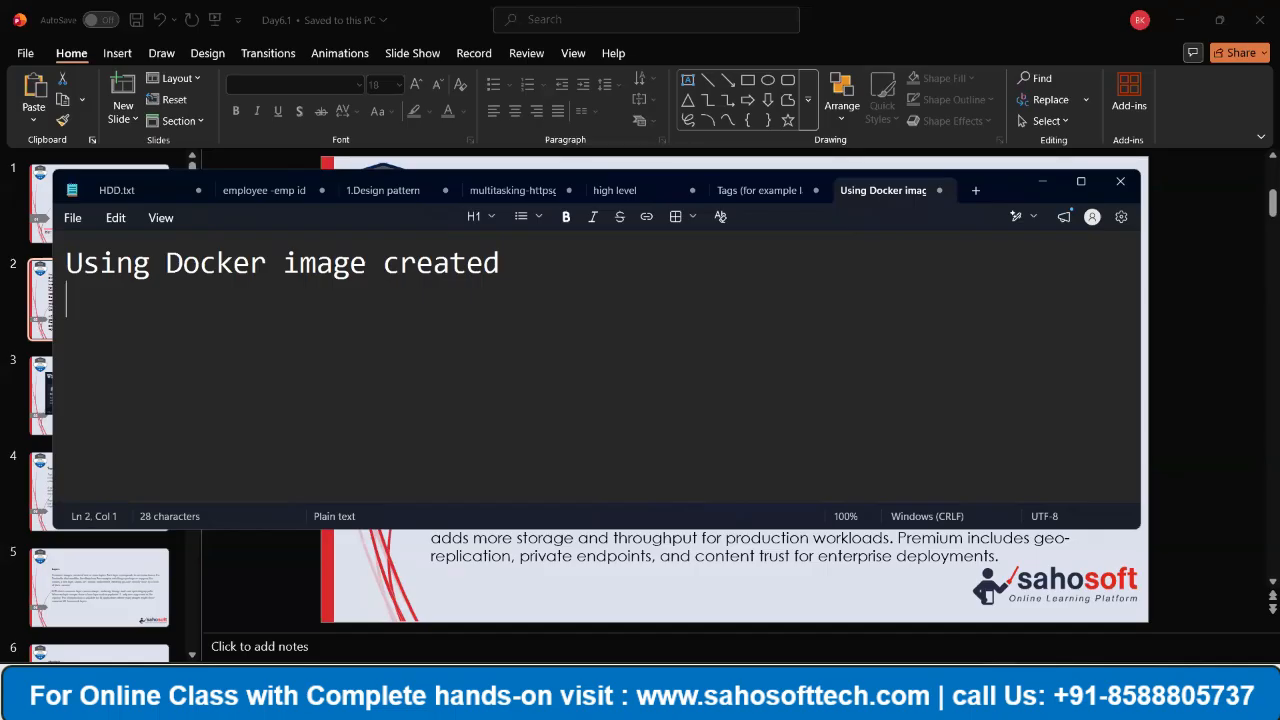
- Add the line "-> App Service/Container APP" beneath the heading, separated by a blank line
key("Return")
type("-> App Se")
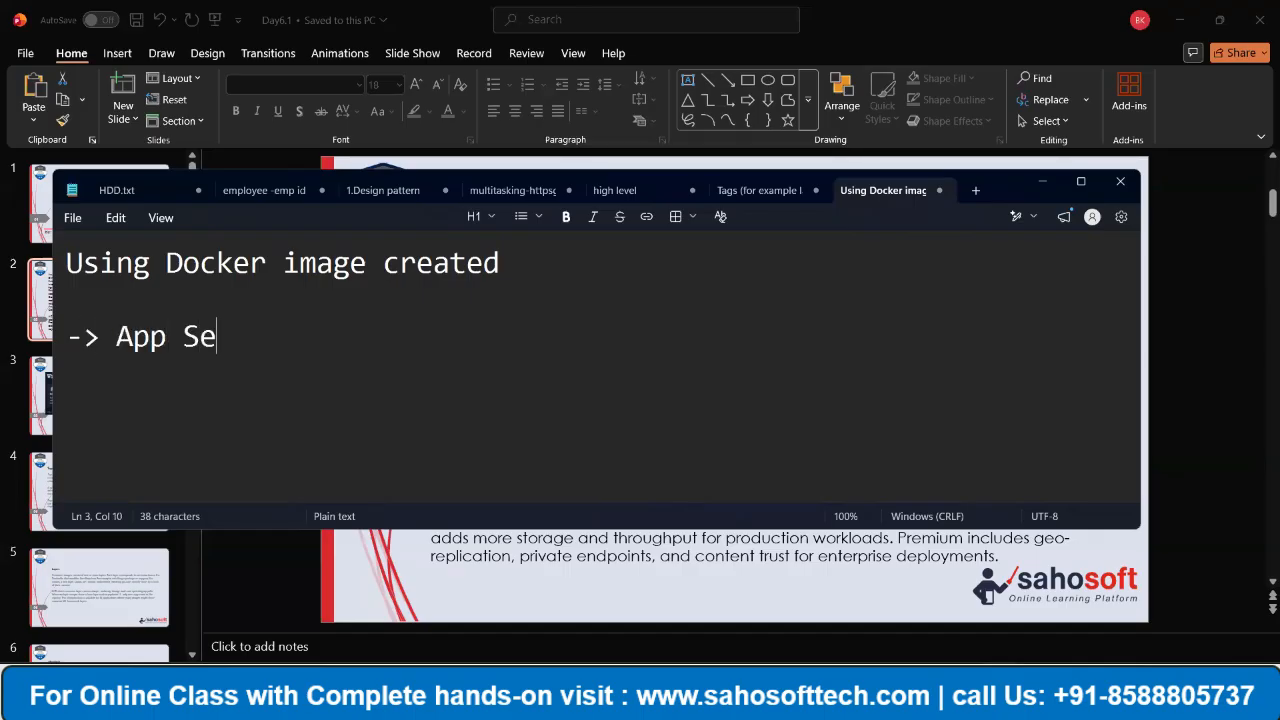
type("rvice/")
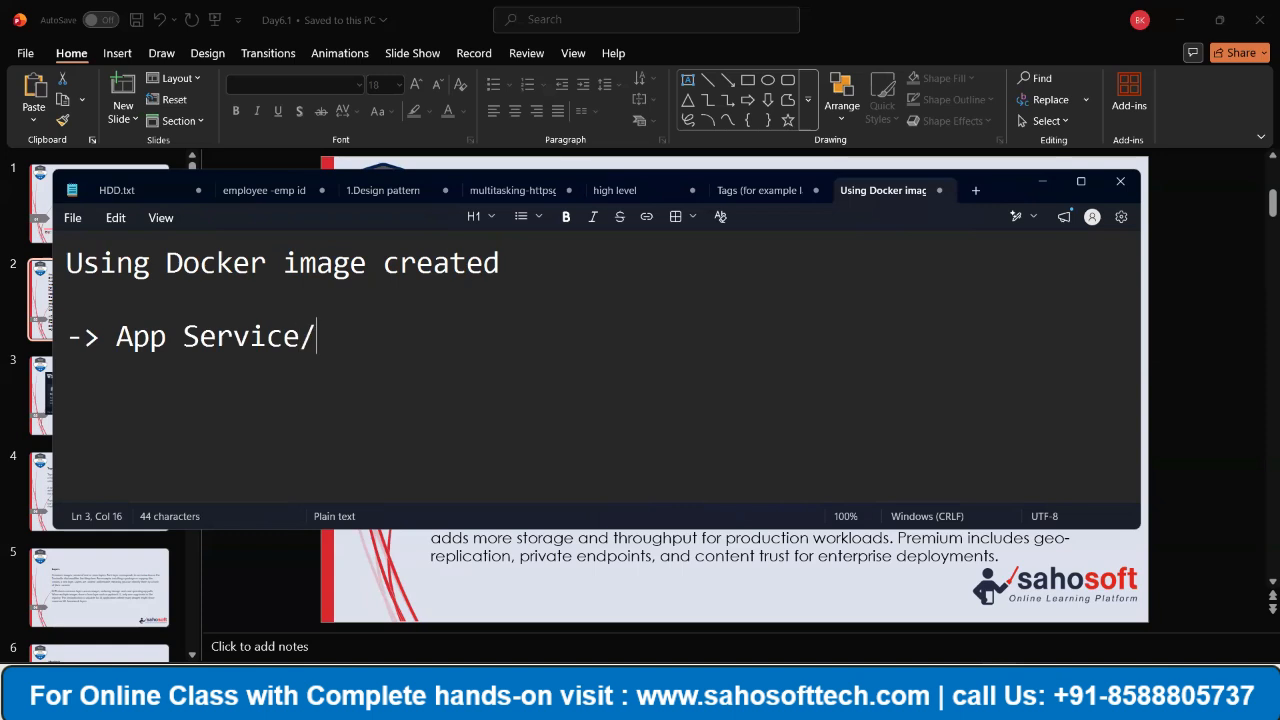
type("Container ")
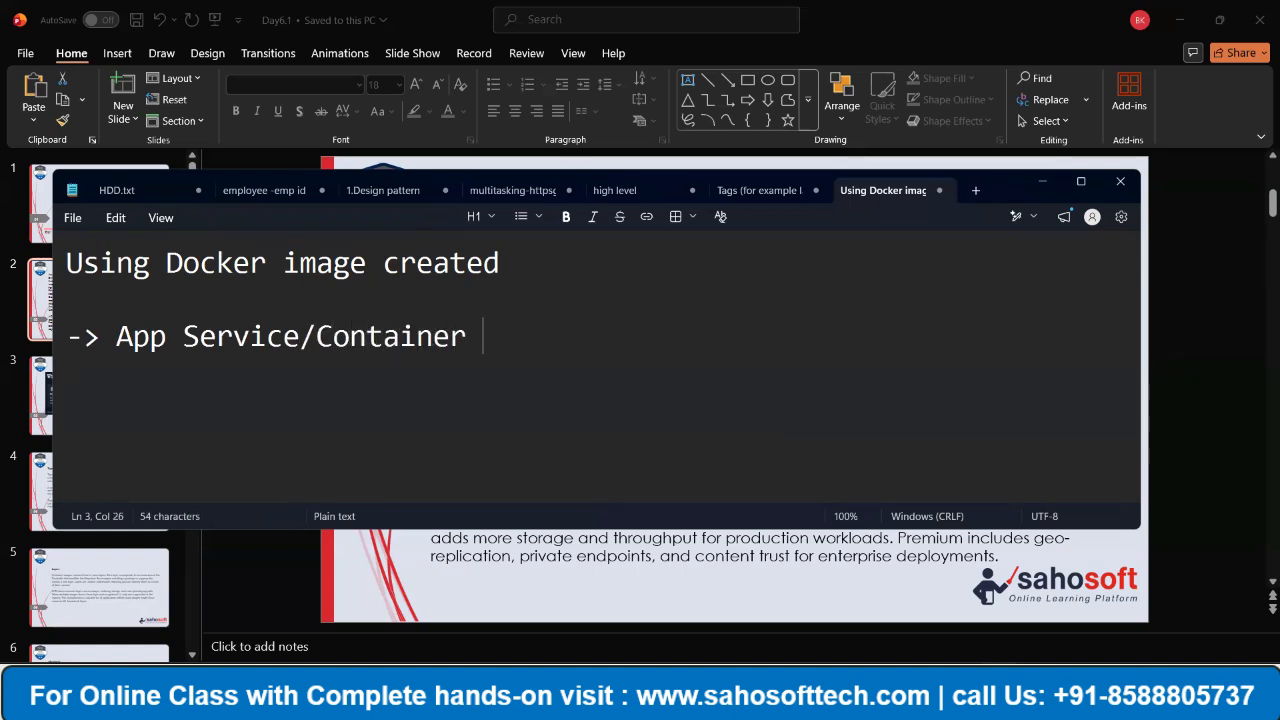
type("APP")
- Insert the line "-> ACR - Azure container registry" above the App Service line
key("Up")
key("Return")
type("-")
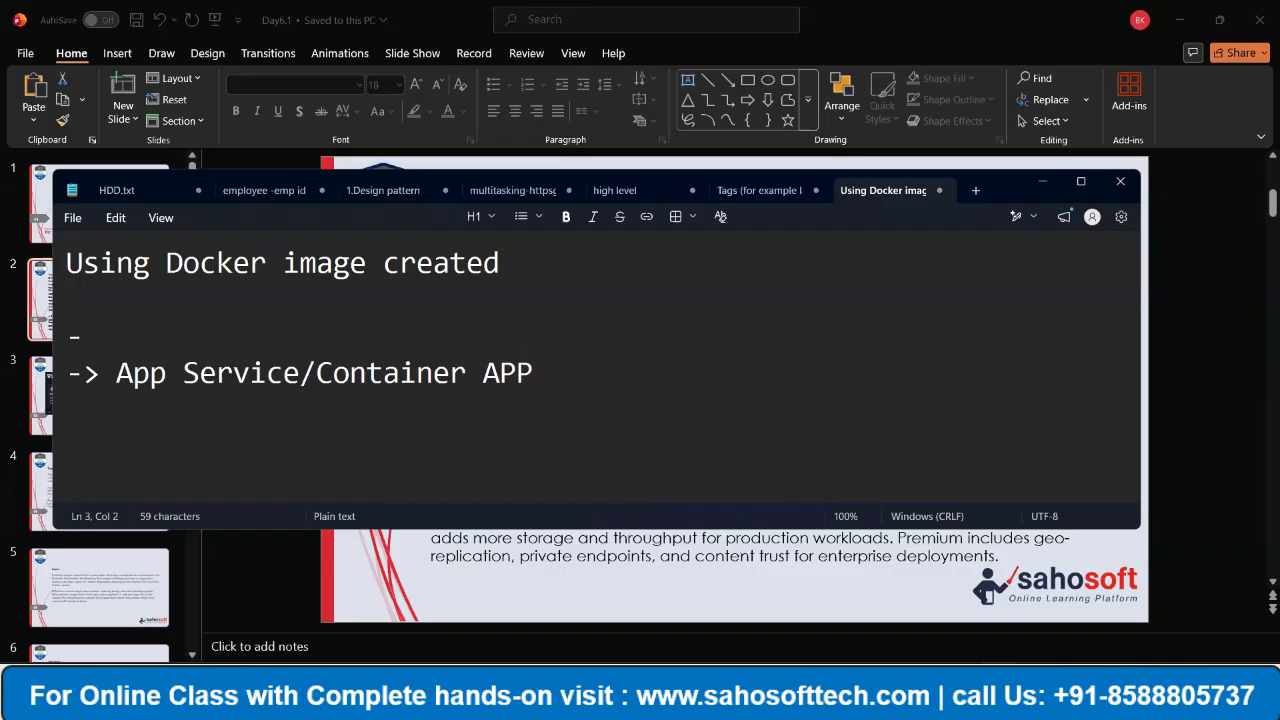
type("> ACR - Azu")
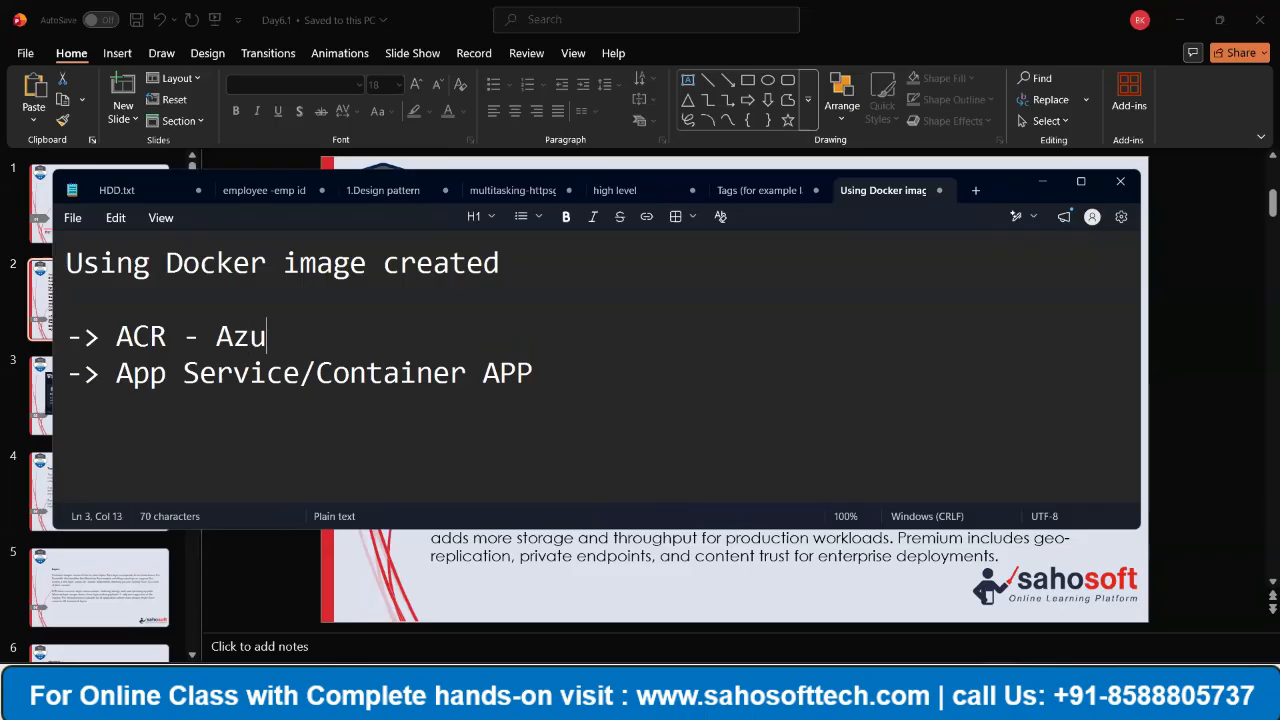
type("re contain")
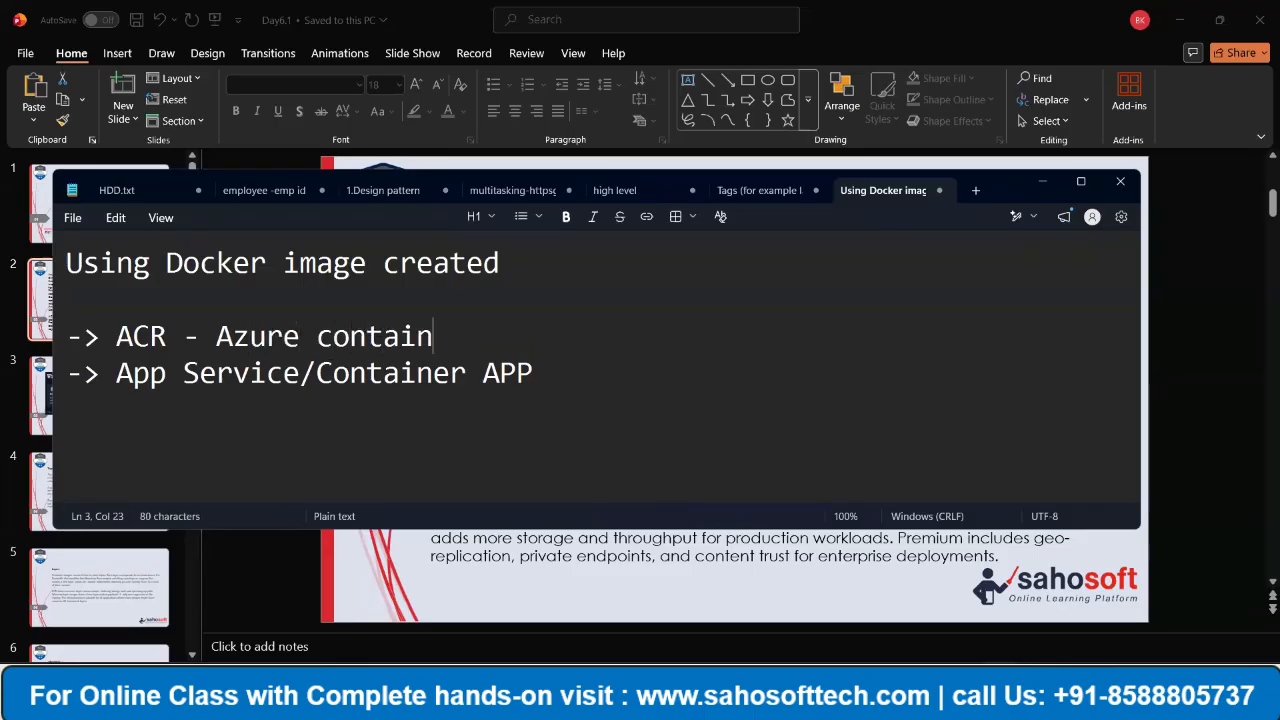
type("er resgistry")
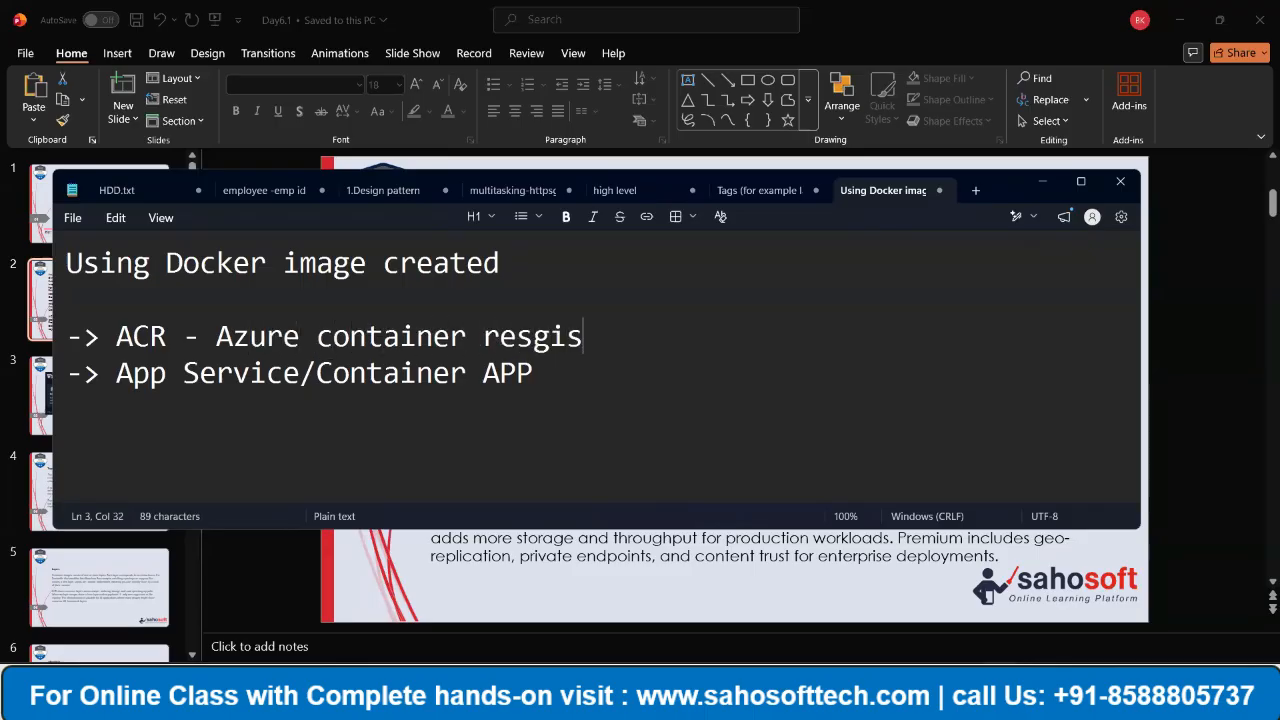
key("BackSpace")
key("BackSpace")
key("BackSpace")
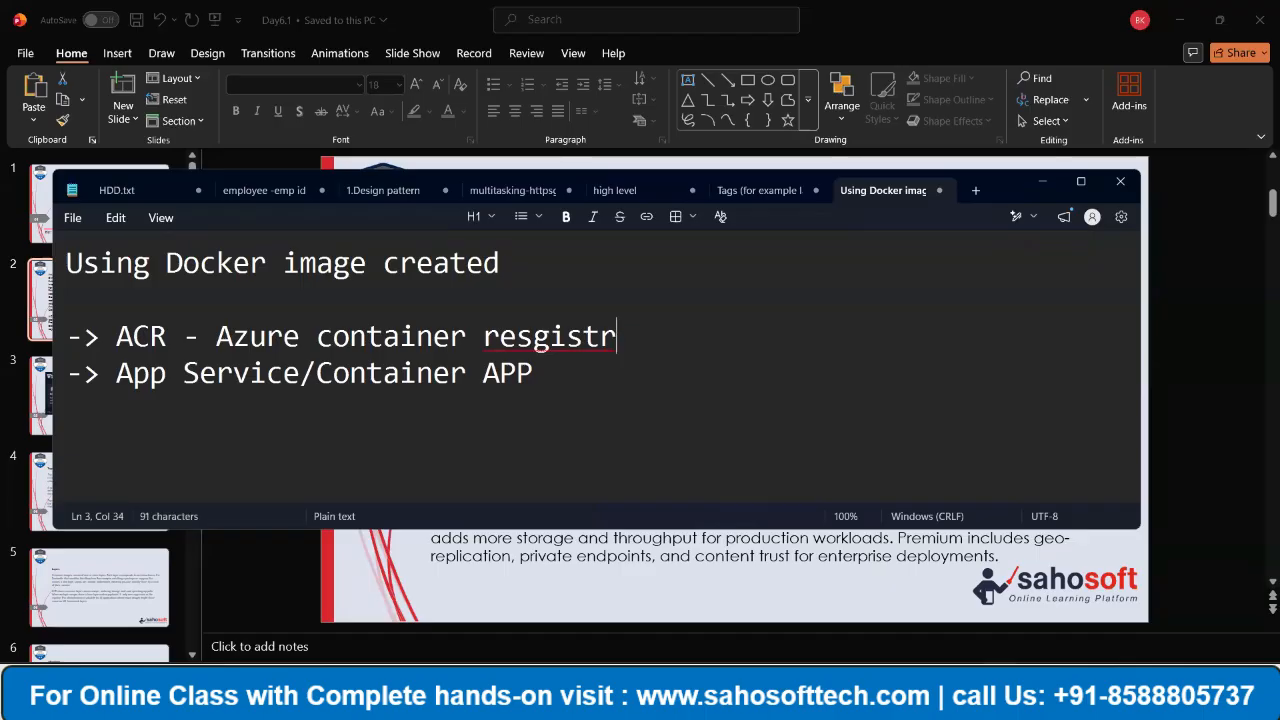
key("BackSpace")
key("BackSpace")
key("BackSpace")
key("BackSpace")
key("BackSpace")
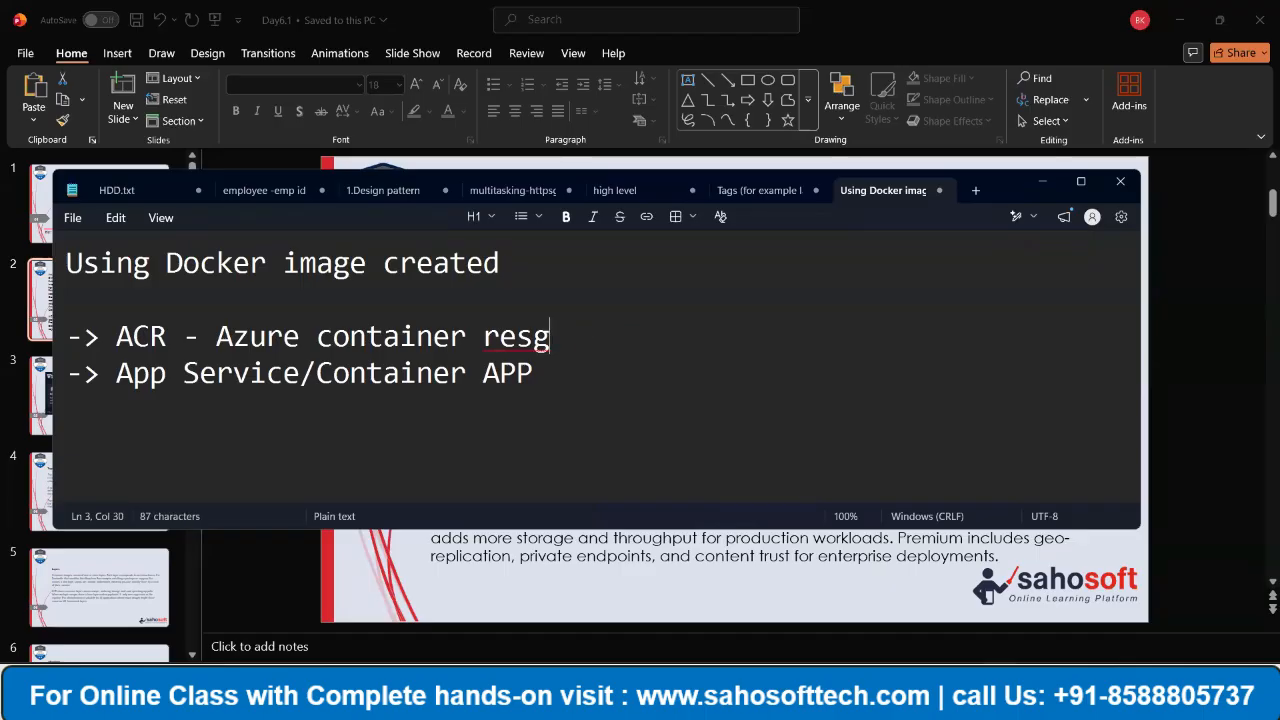
type("go")
key("BackSpace")
type("istry")
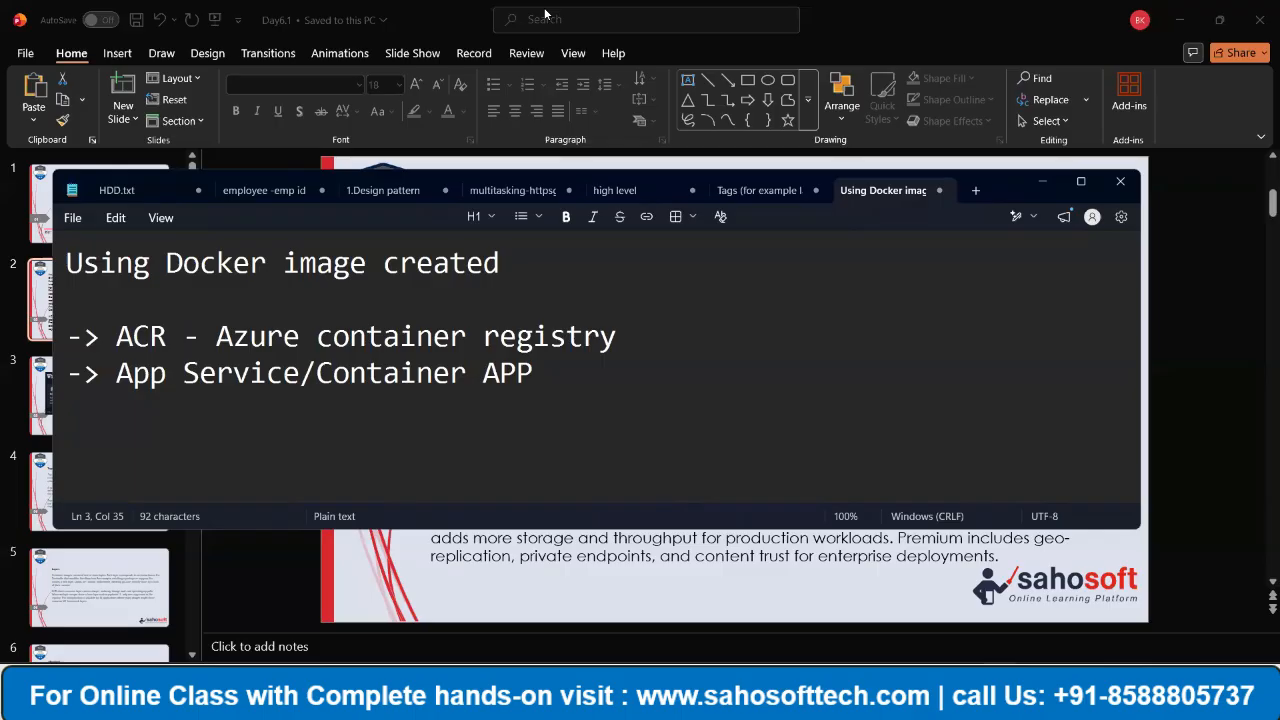
- Switch to the web browser, go to portal.azure.com and sign in with the first listed account
key("alt+Tab")
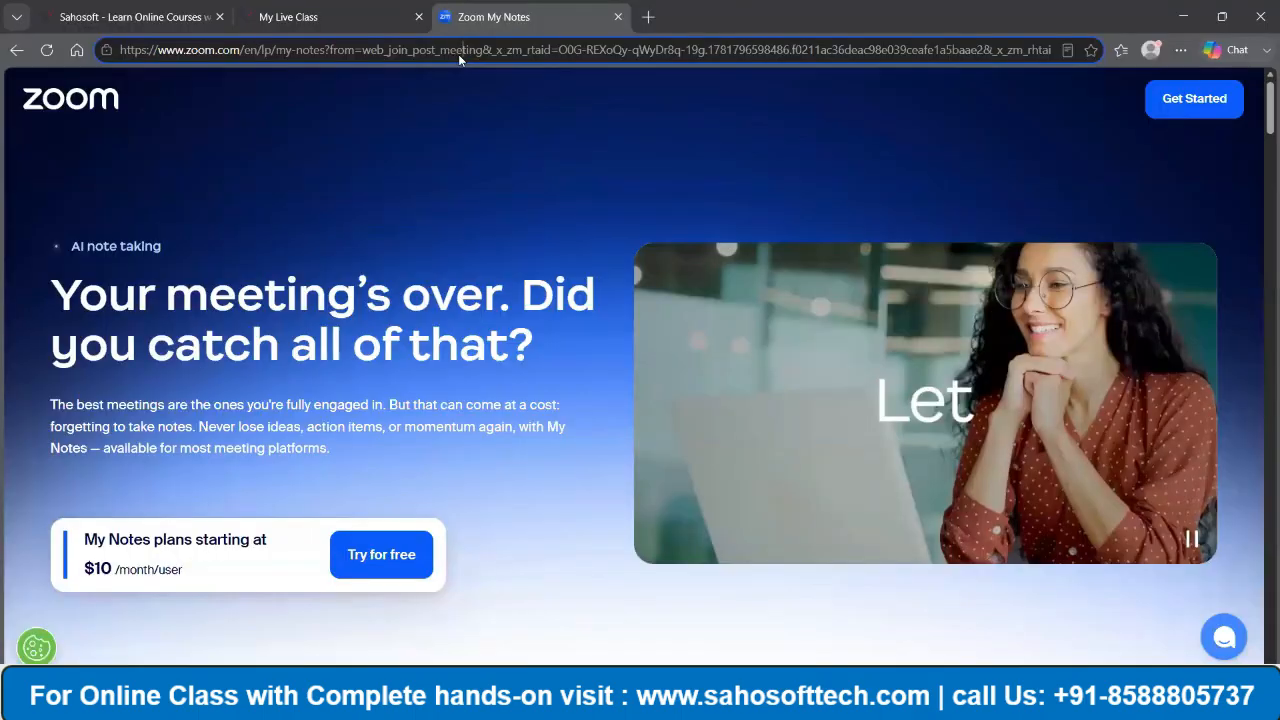
left_click(459, 50)
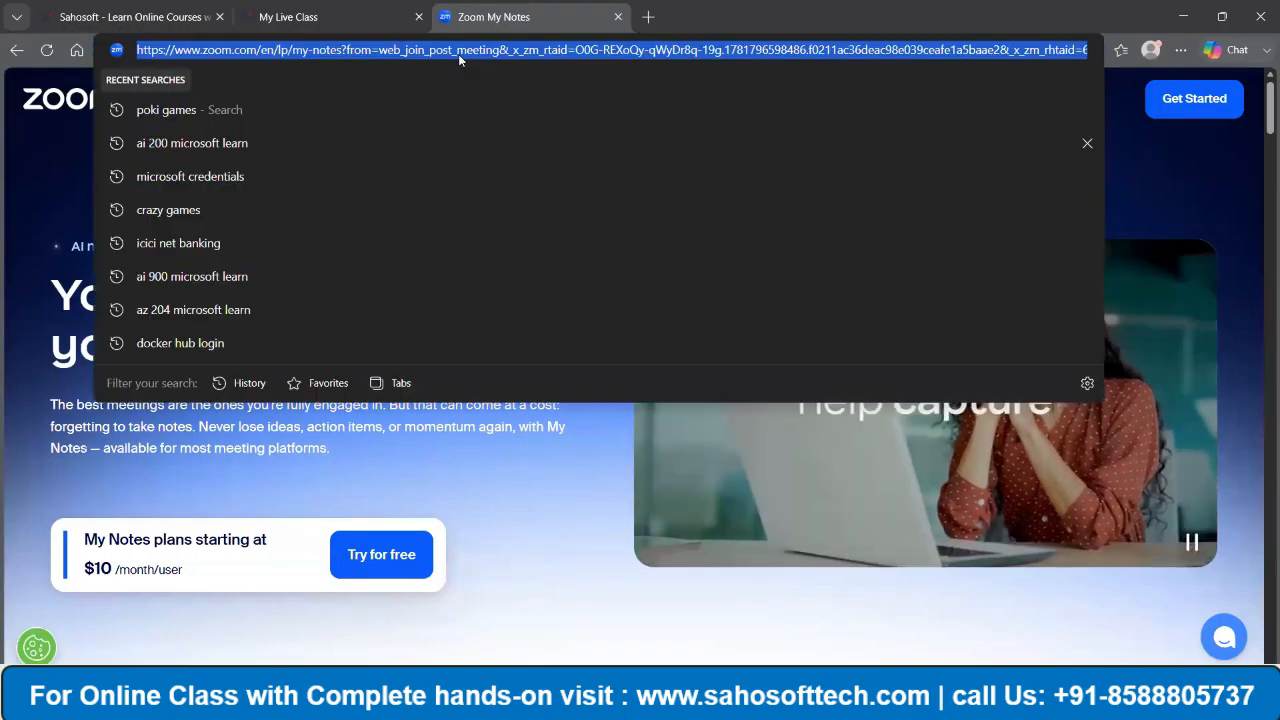
type("portal.azure.com")
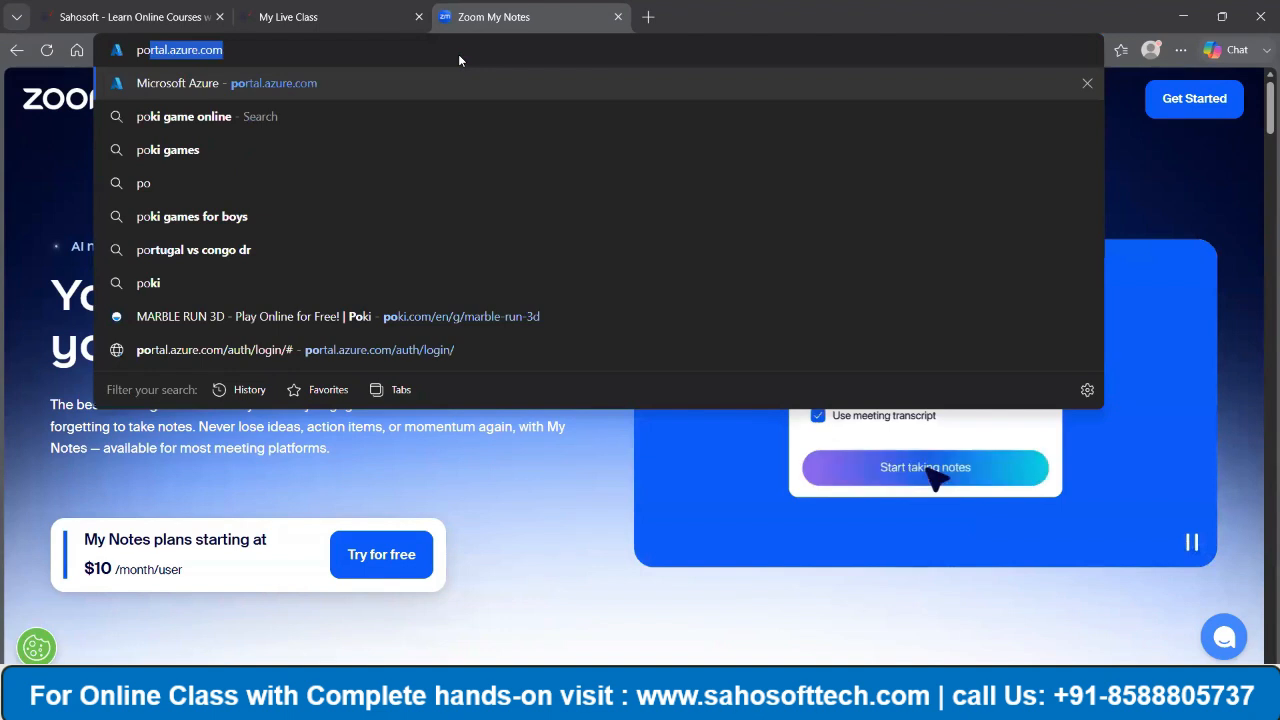
key("Return")
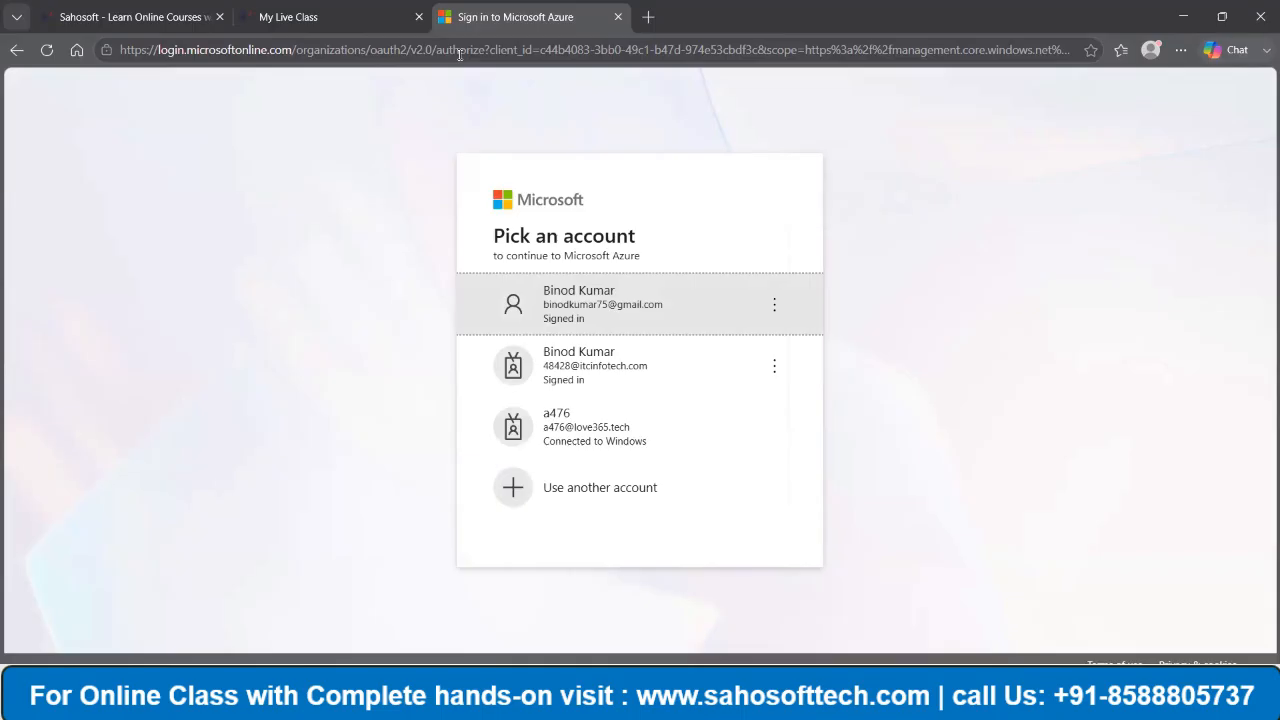
left_click(587, 313)
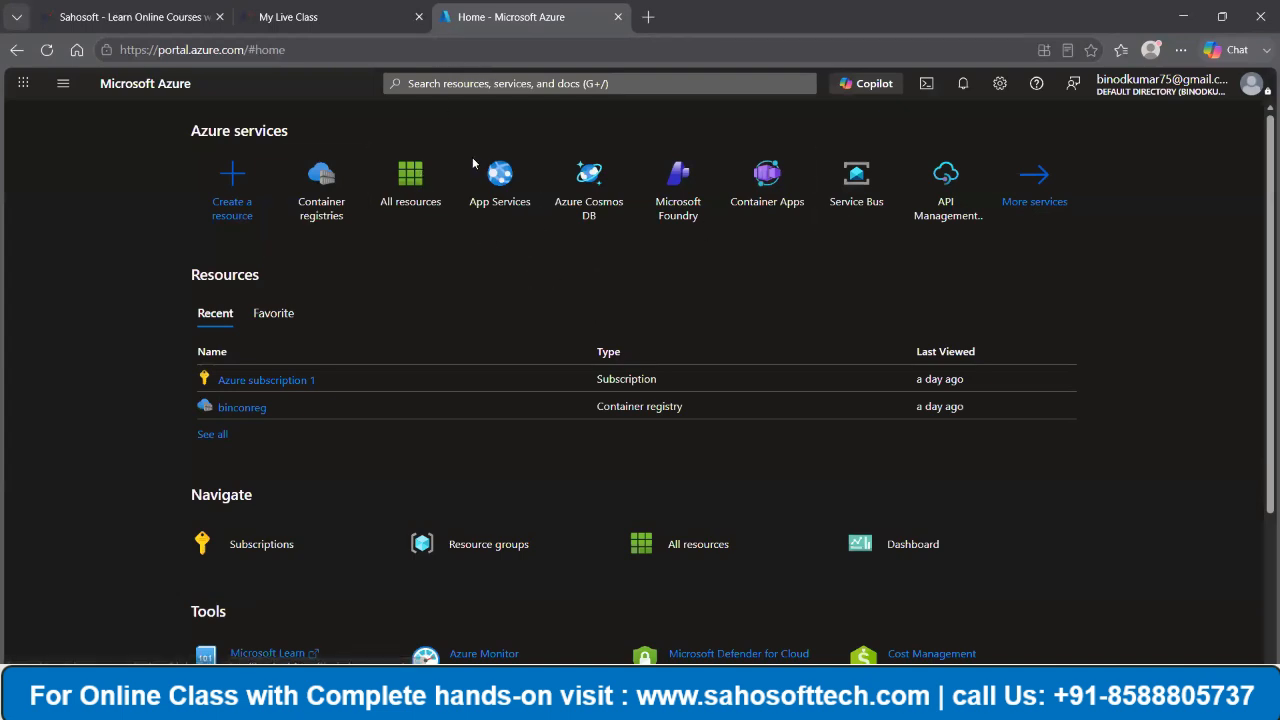
- Open App Services and start creating a new Web App
left_click(500, 178)
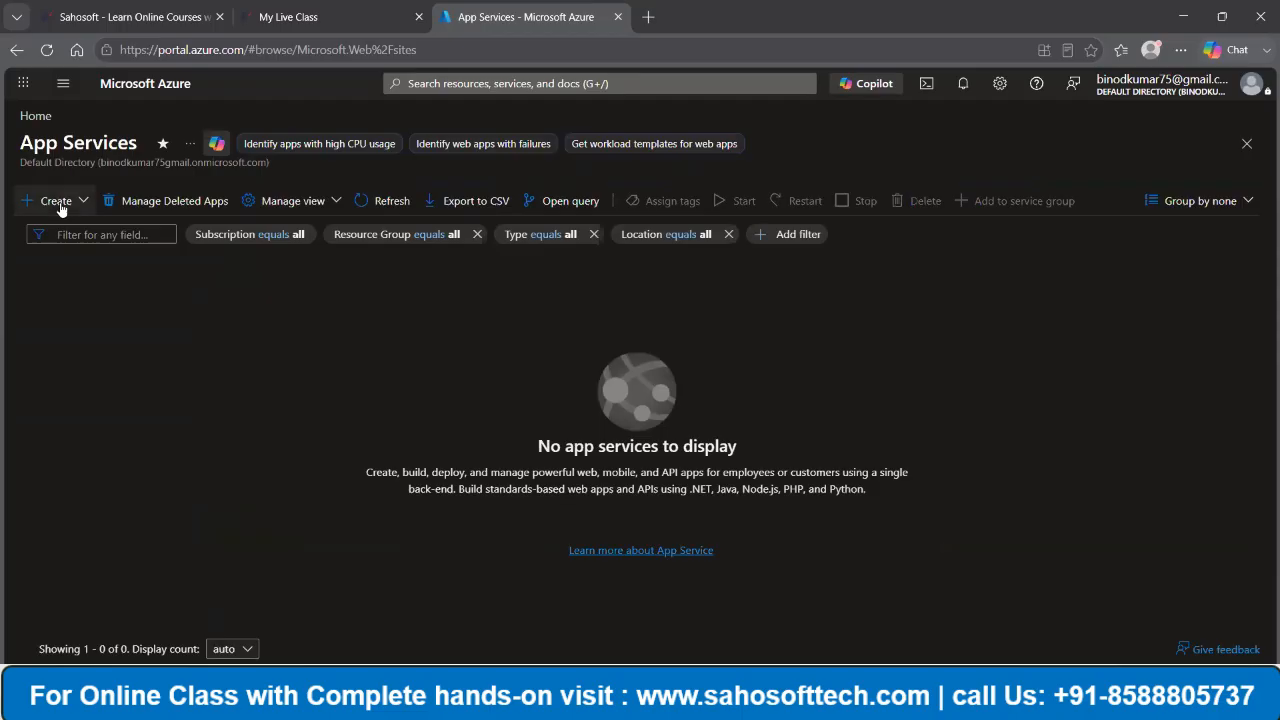
left_click(60, 204)
left_click(67, 236)
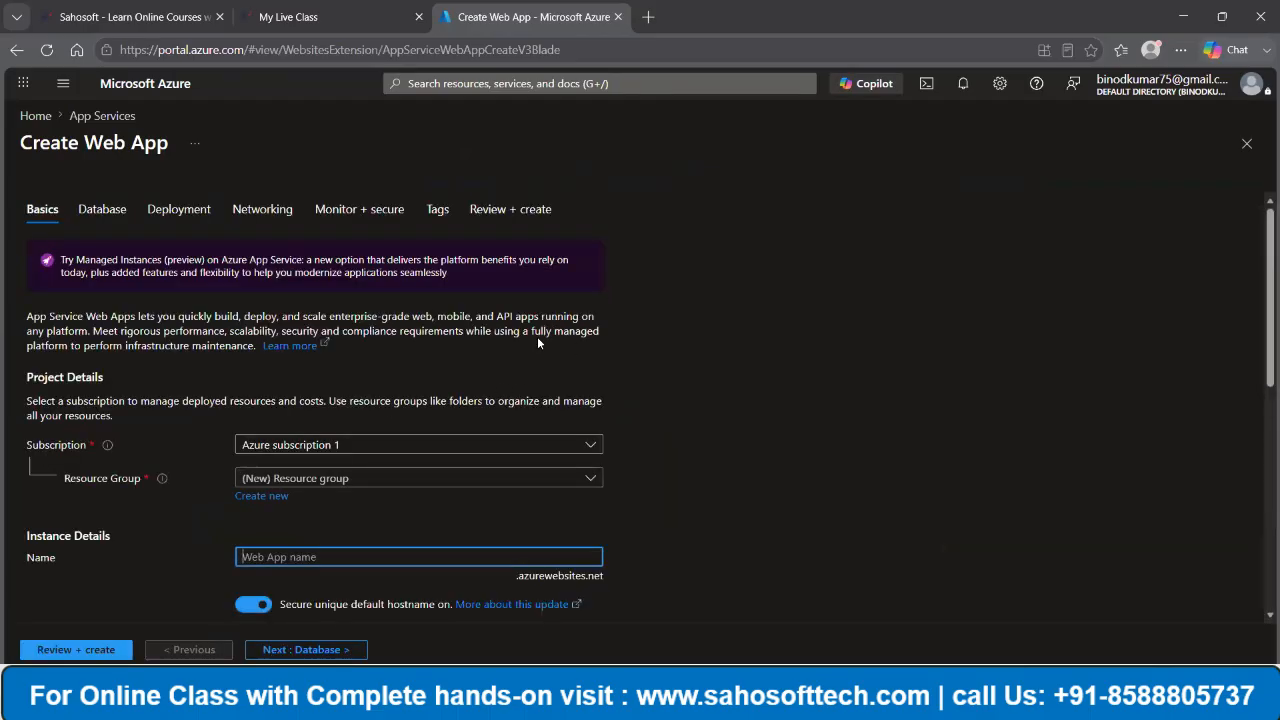
- Choose the resource group myconresources for the web app and name the app testapp12345
scroll(560, 360, "down", 1)
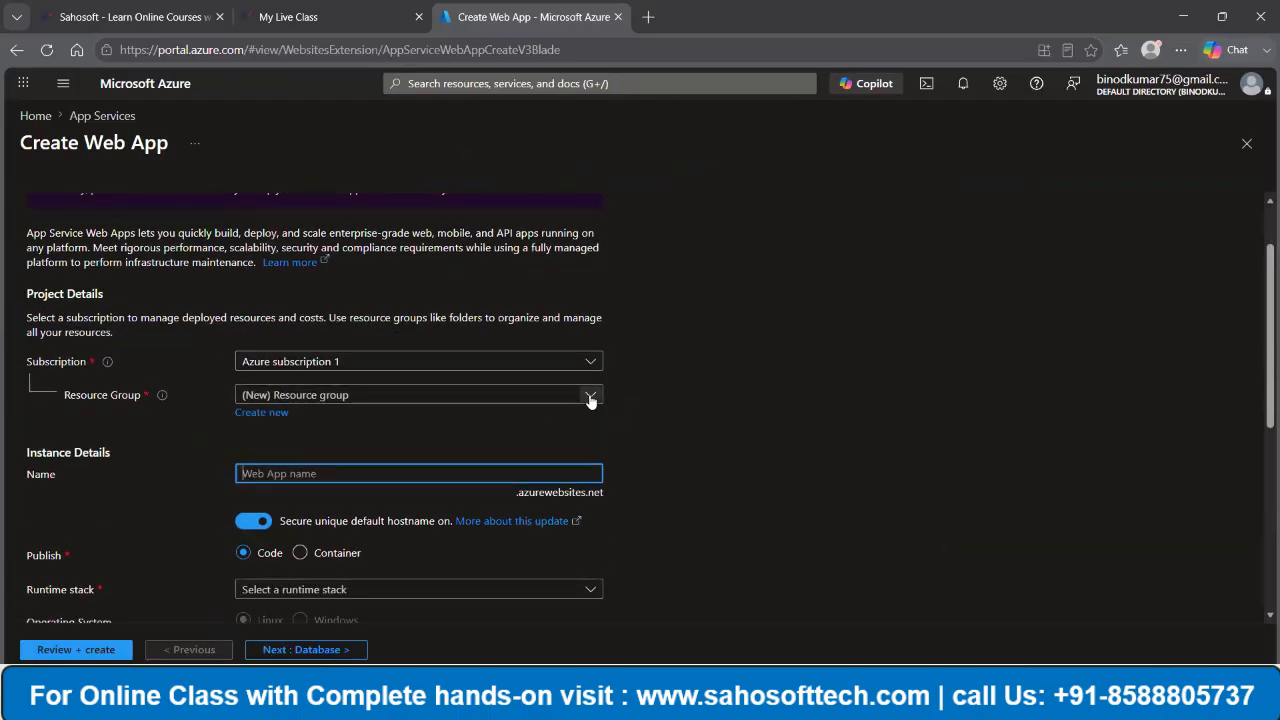
left_click(591, 397)
left_click(298, 452)
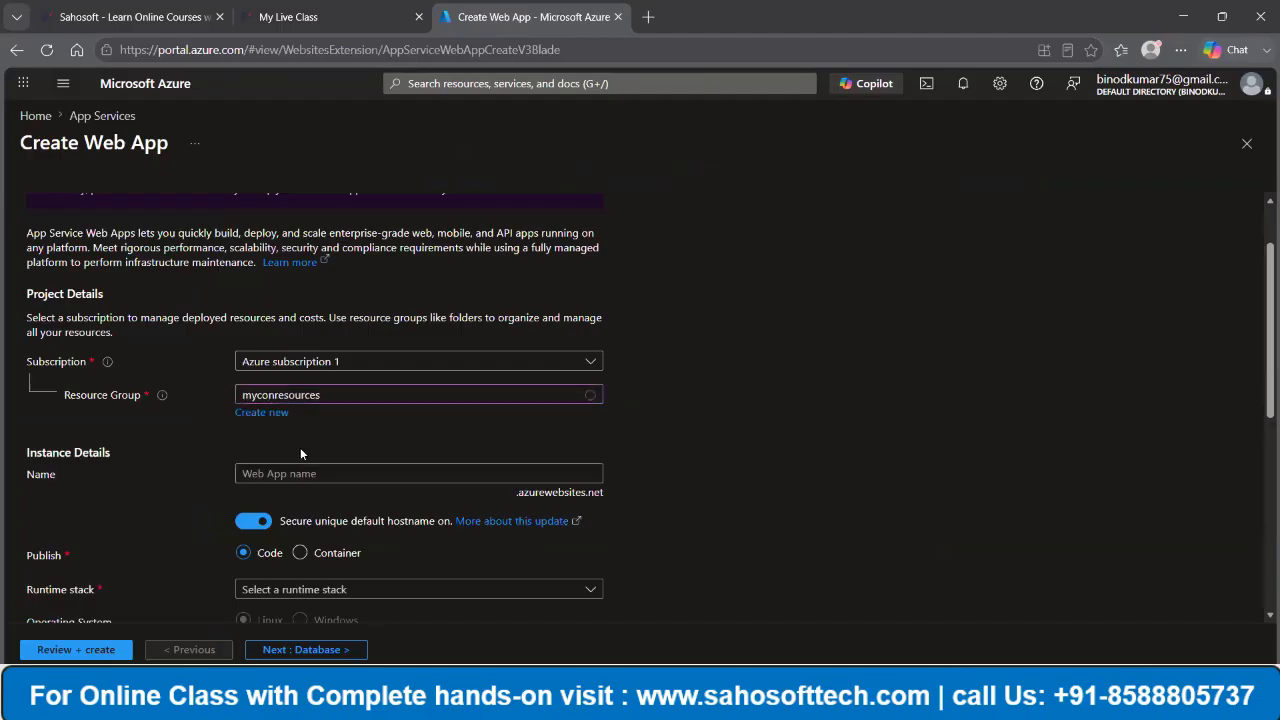
left_click(327, 477)
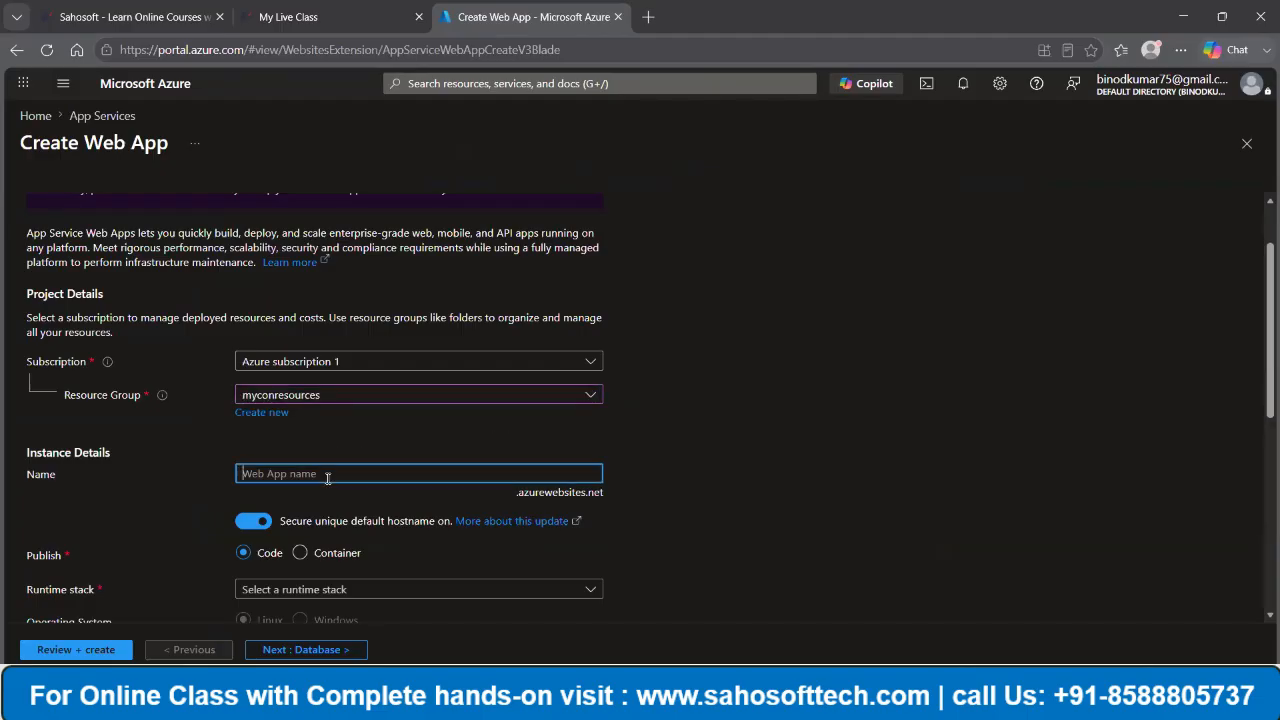
type("testapp12345")
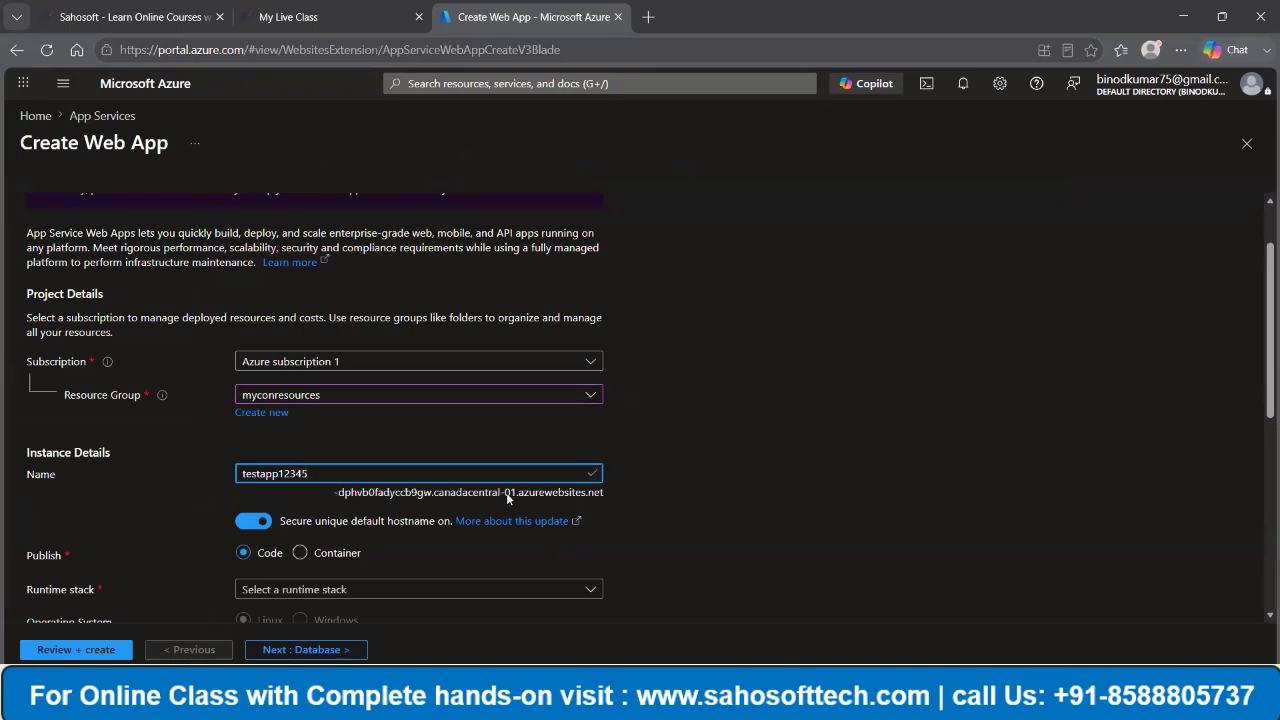
- Set the web app's publish type to Container and review the basic settings
scroll(449, 437, "down", 2)
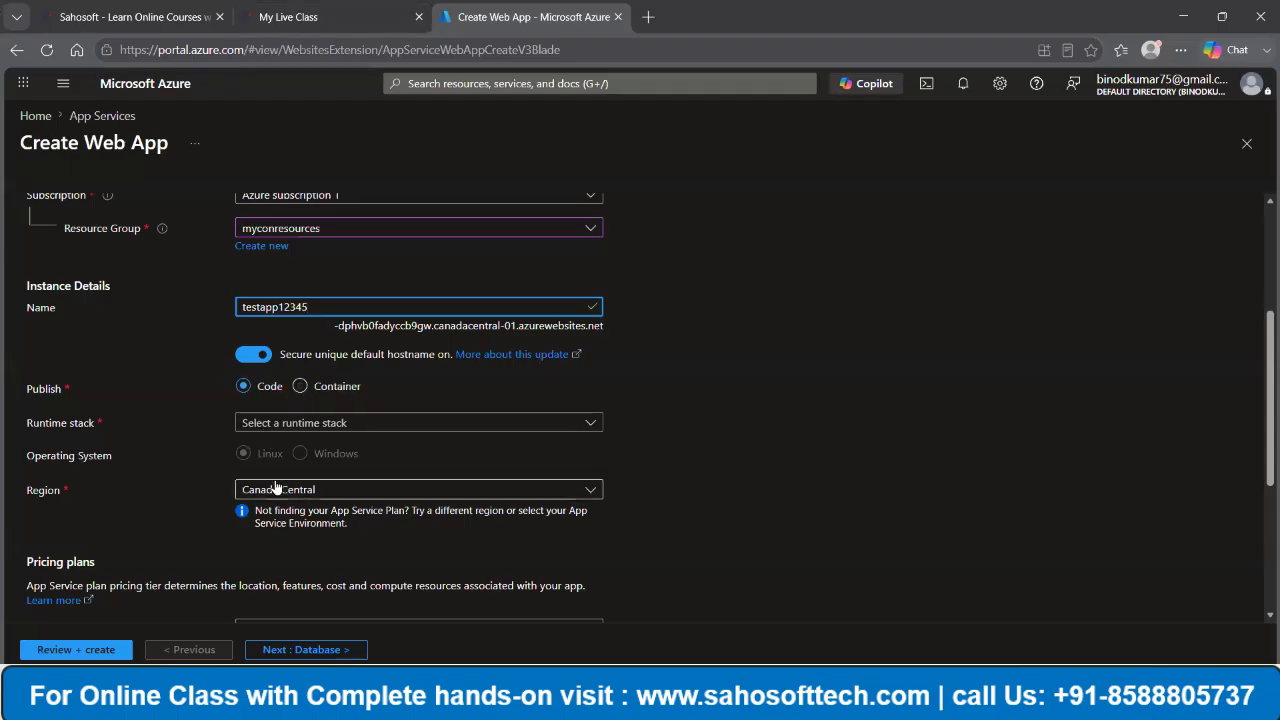
left_click(300, 389)
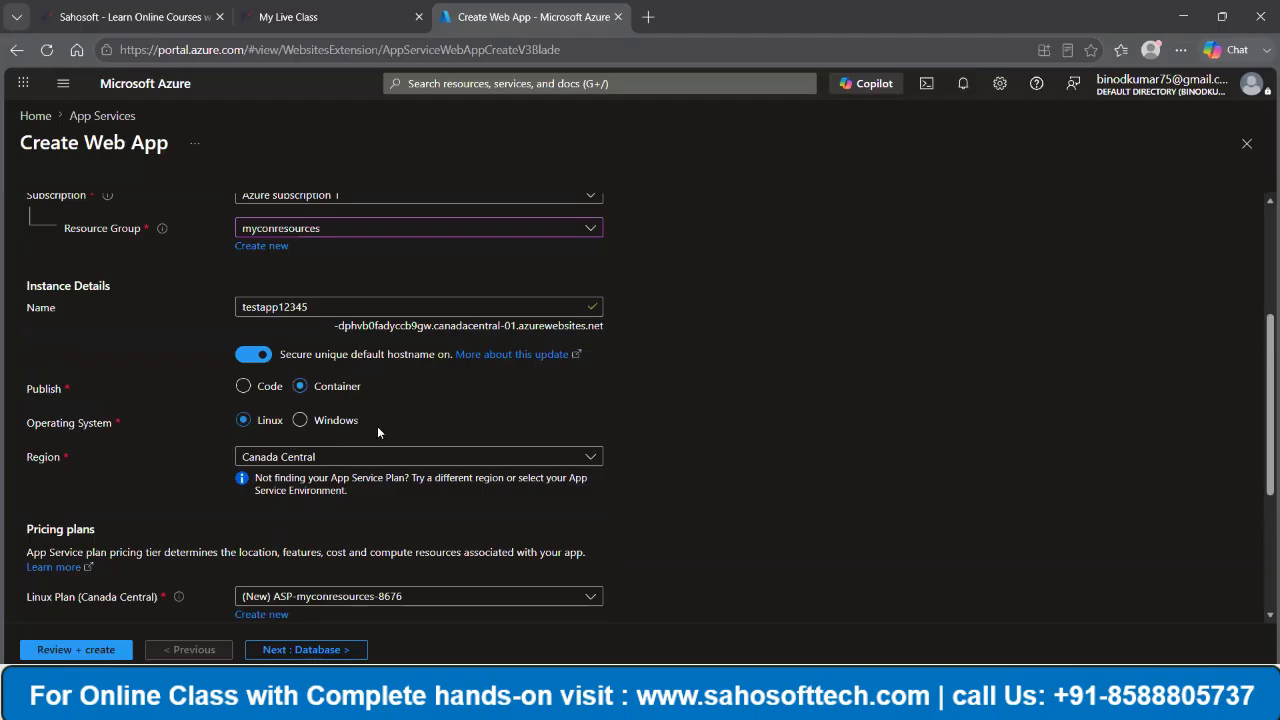
scroll(370, 427, "down", 1)
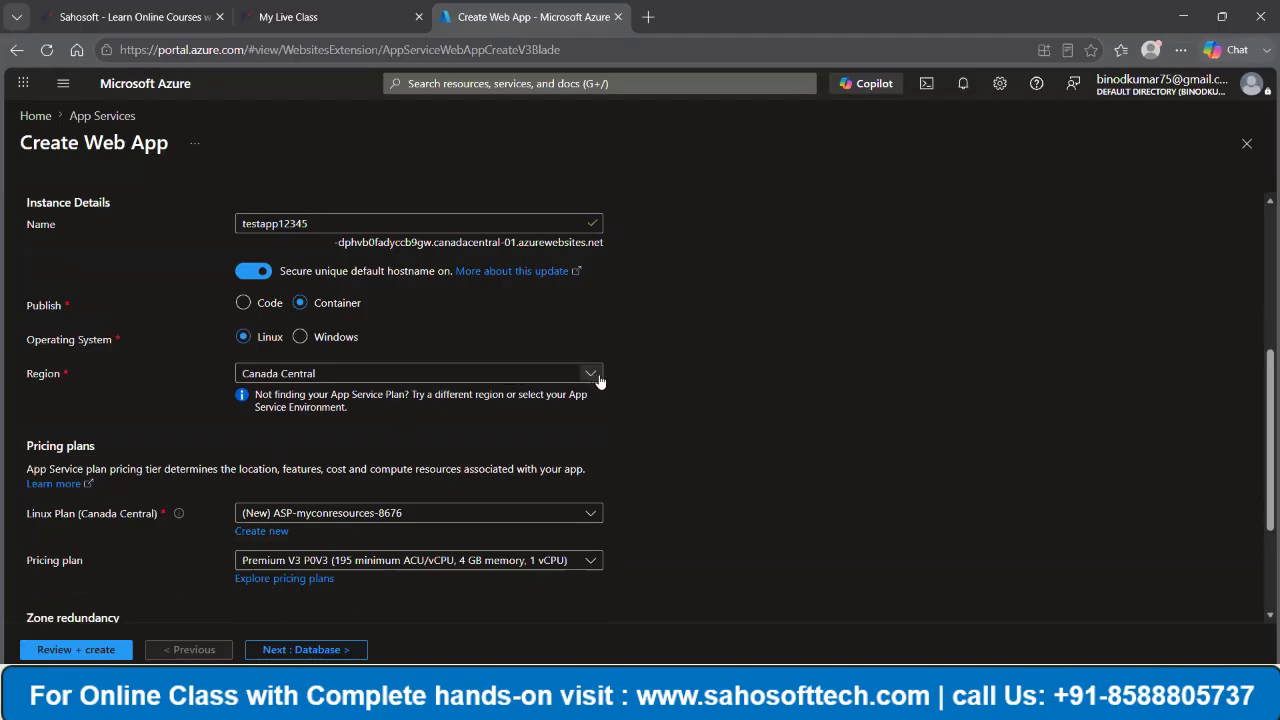
scroll(594, 376, "up", 1)
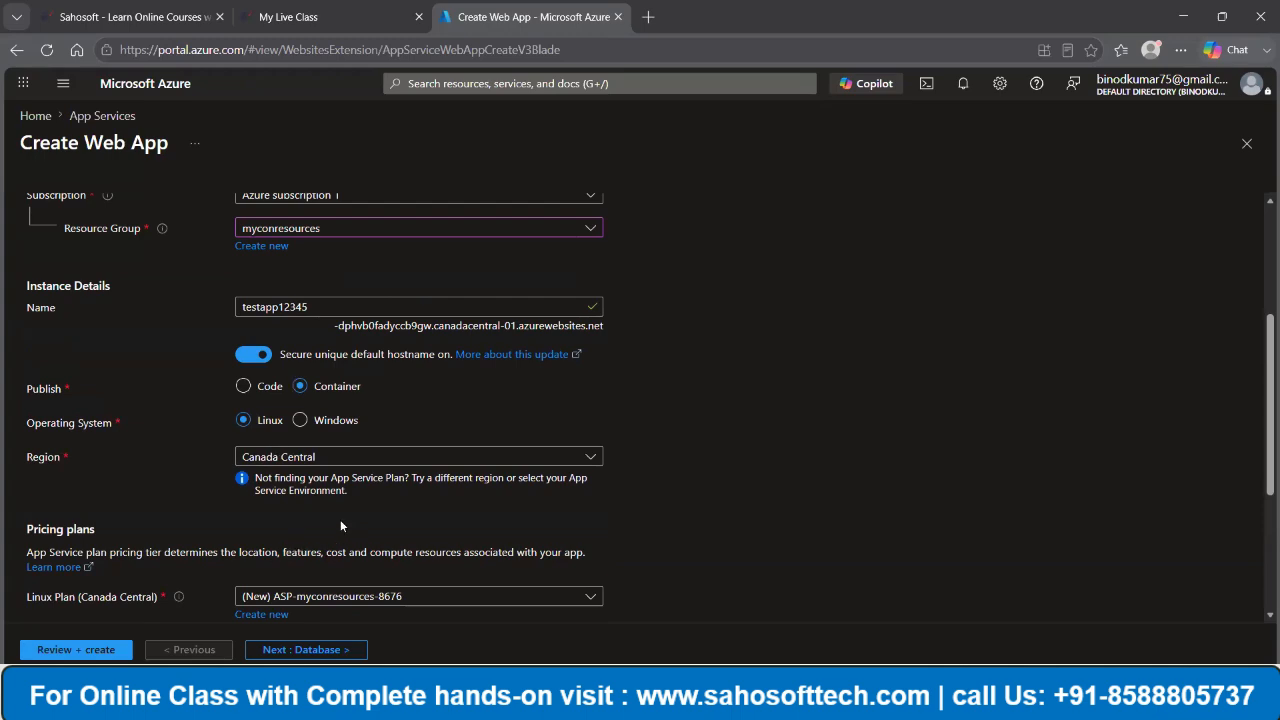
scroll(319, 521, "up", 3)
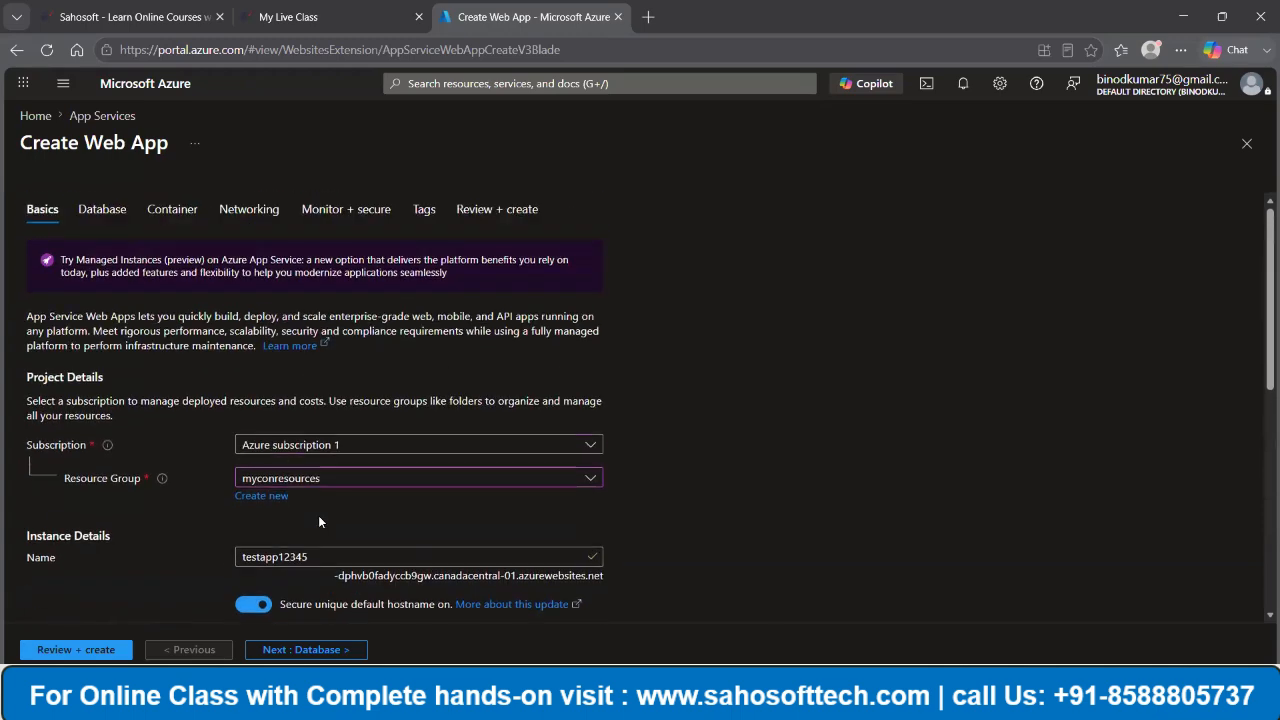
scroll(290, 600, "down", 2)
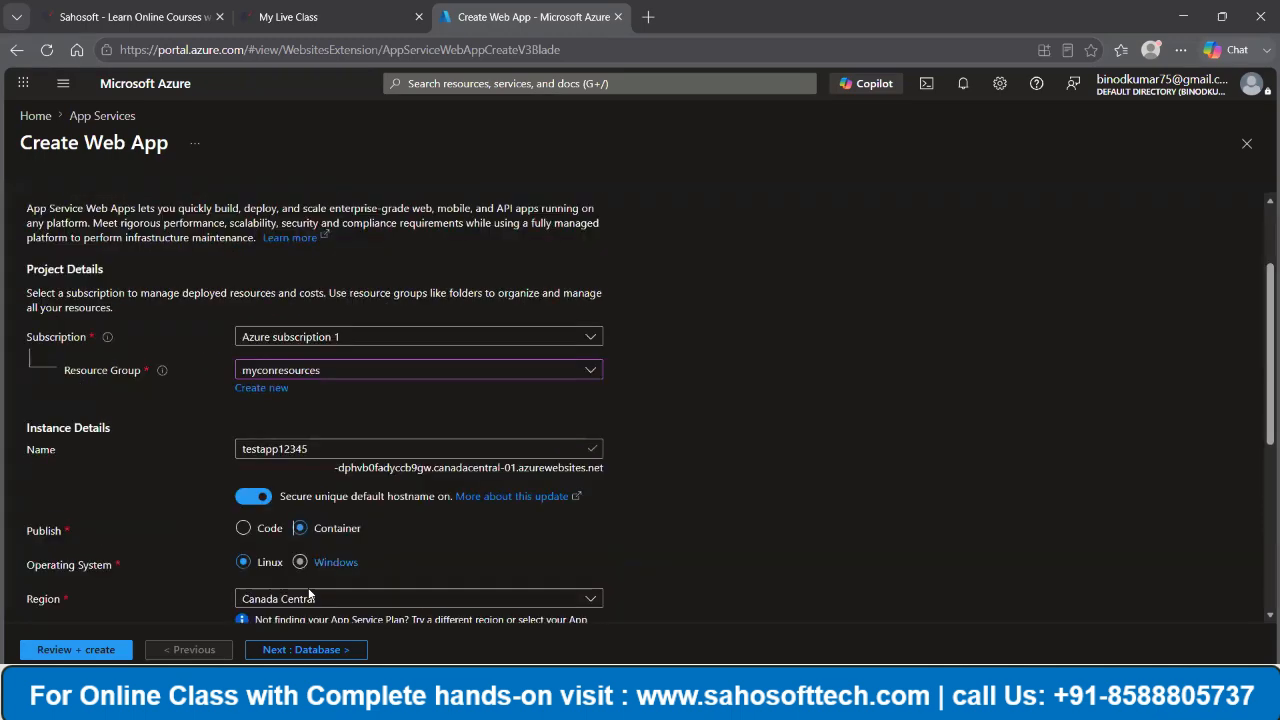
- Set the web app's pricing plan to Free F1 and proceed past the database settings to the container settings
scroll(289, 503, "down", 3)
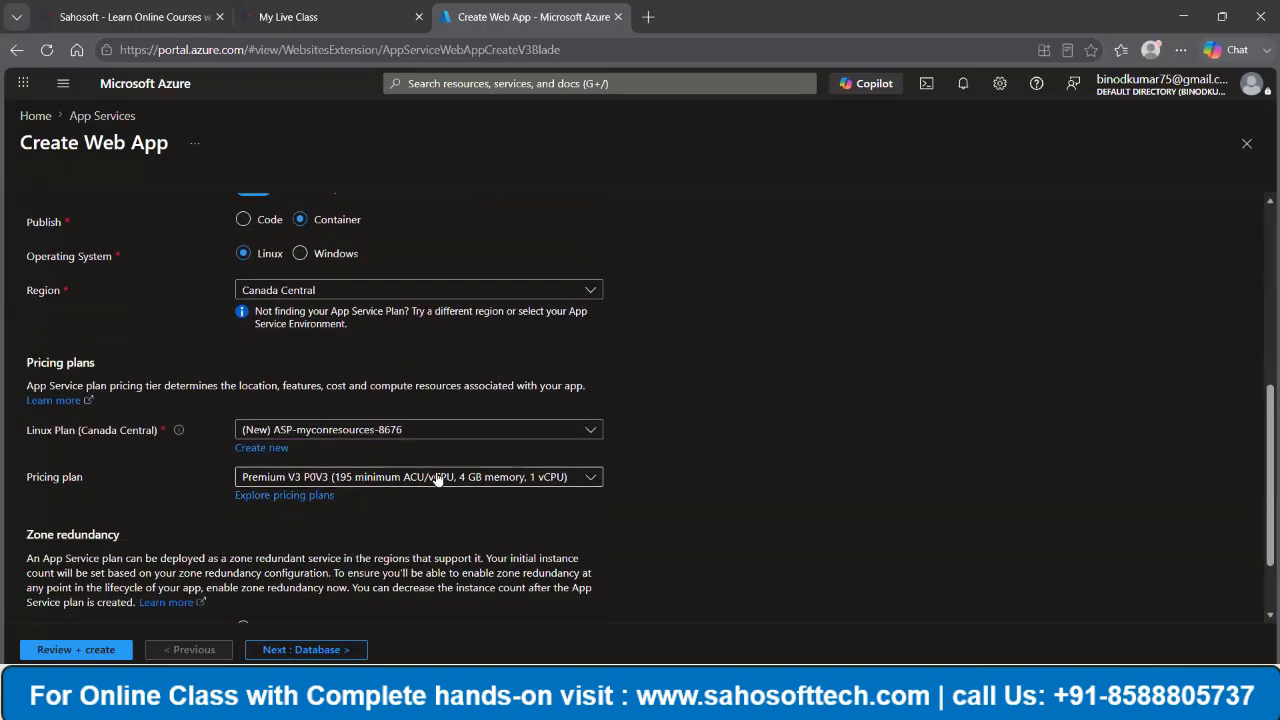
left_click(437, 480)
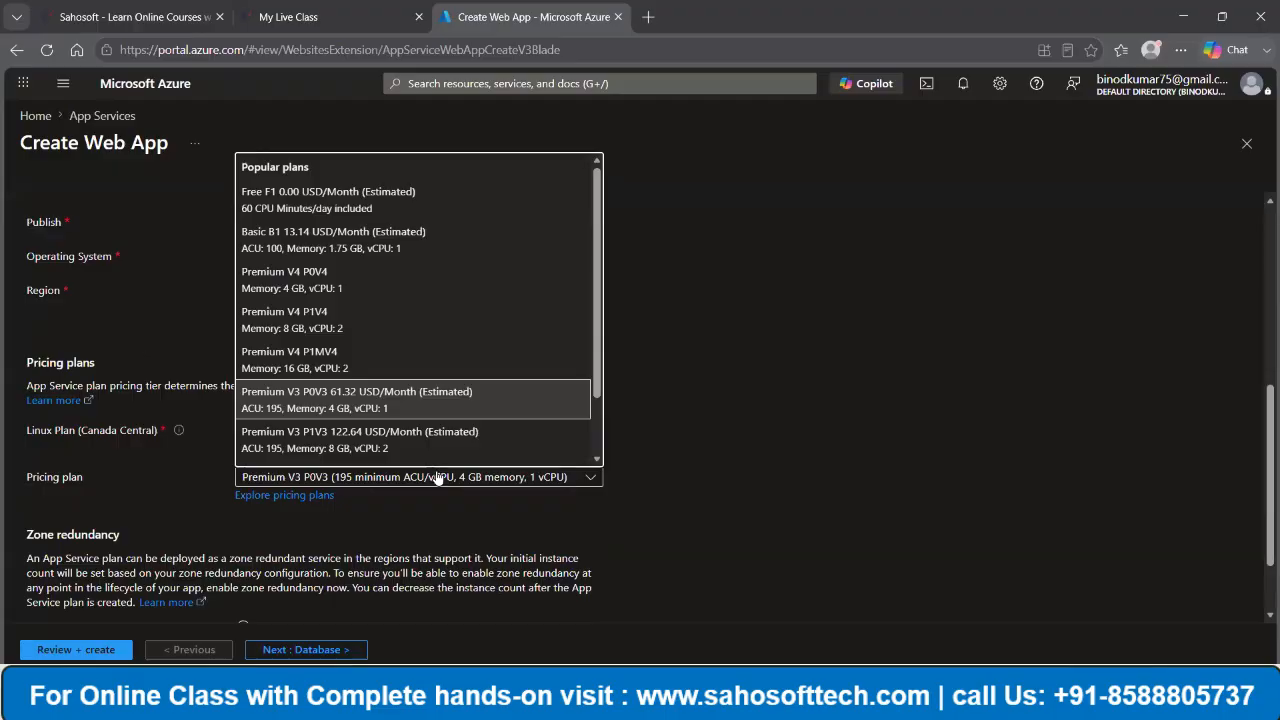
left_click(290, 195)
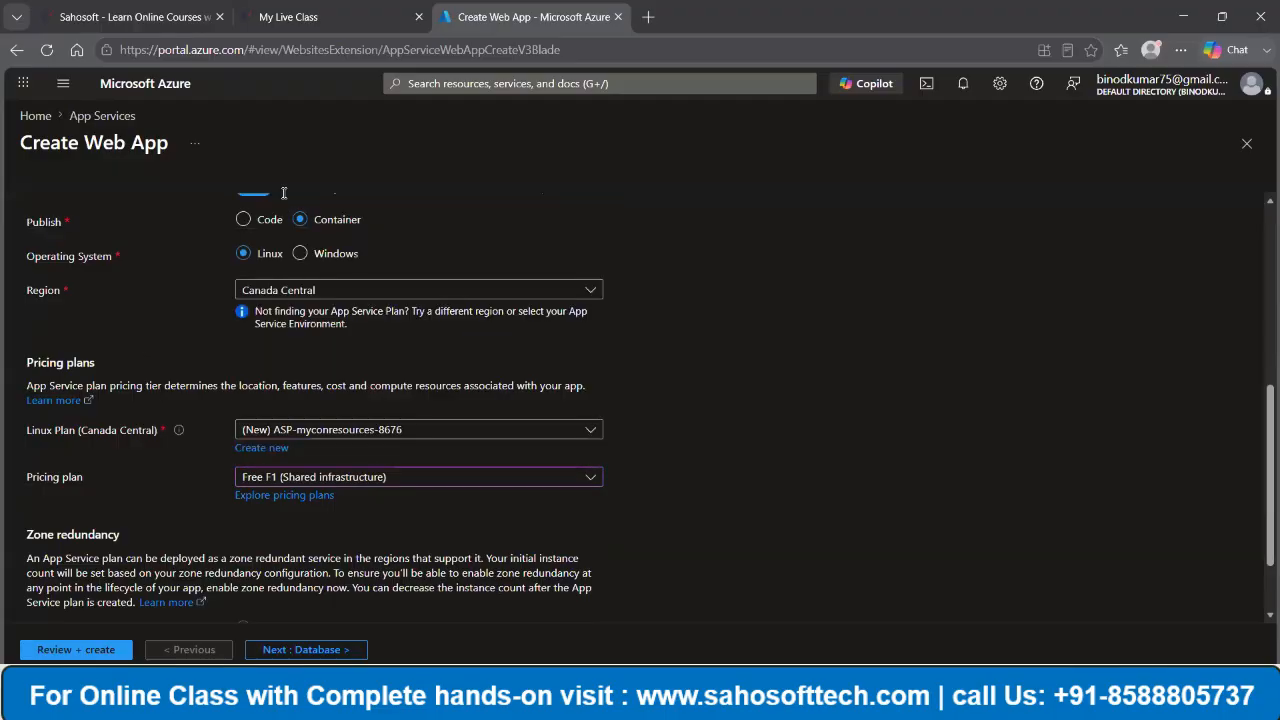
left_click(327, 652)
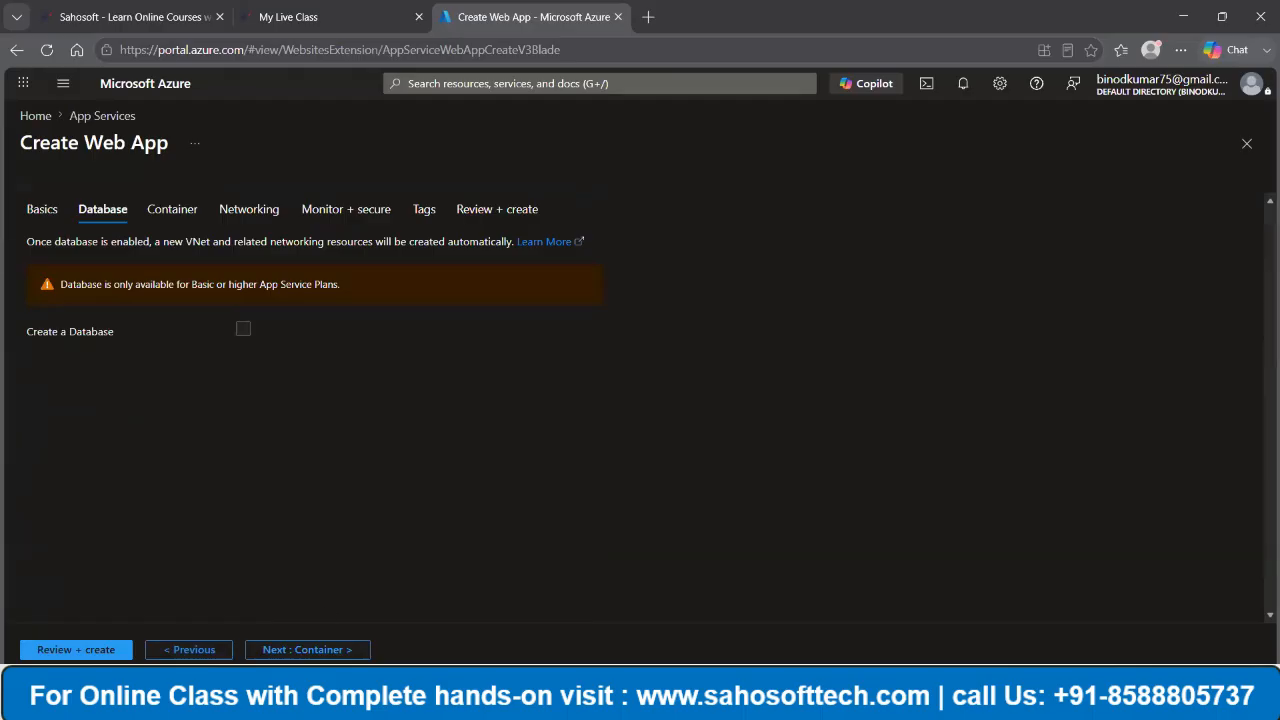
left_click(296, 651)
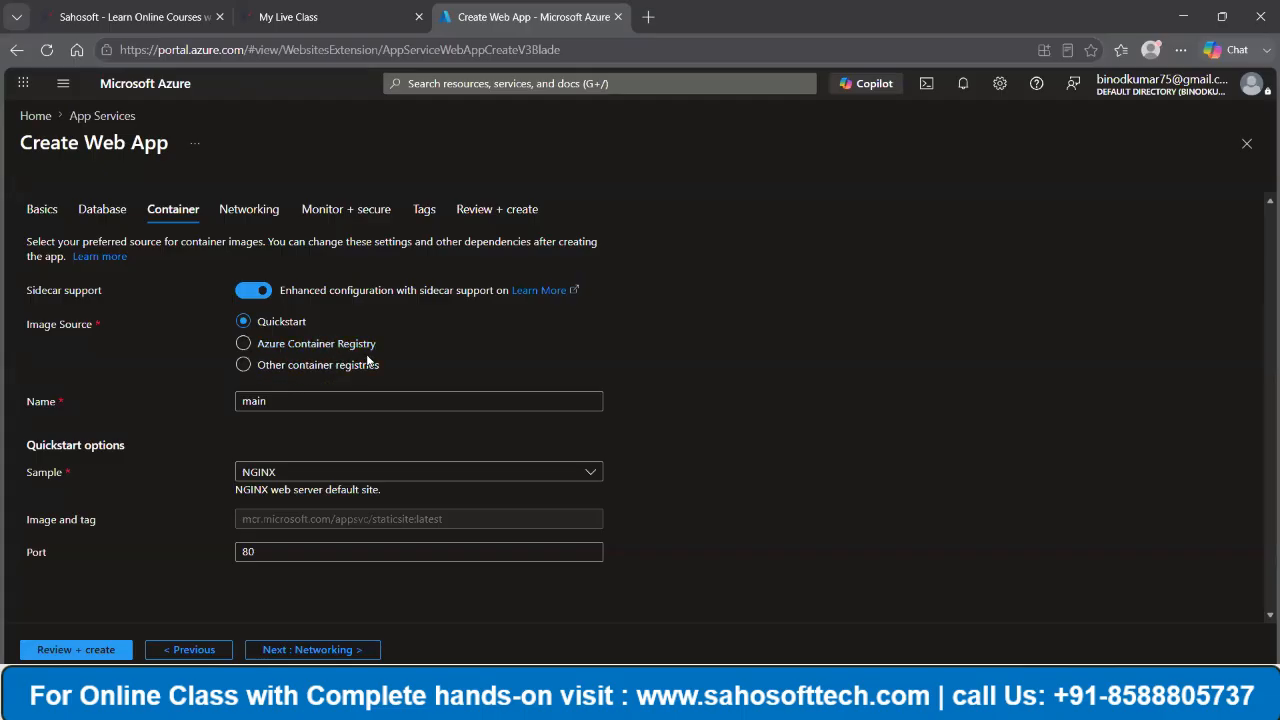
- Set the container image source to Azure Container Registry and choose the binconreg registry
left_click(290, 343)
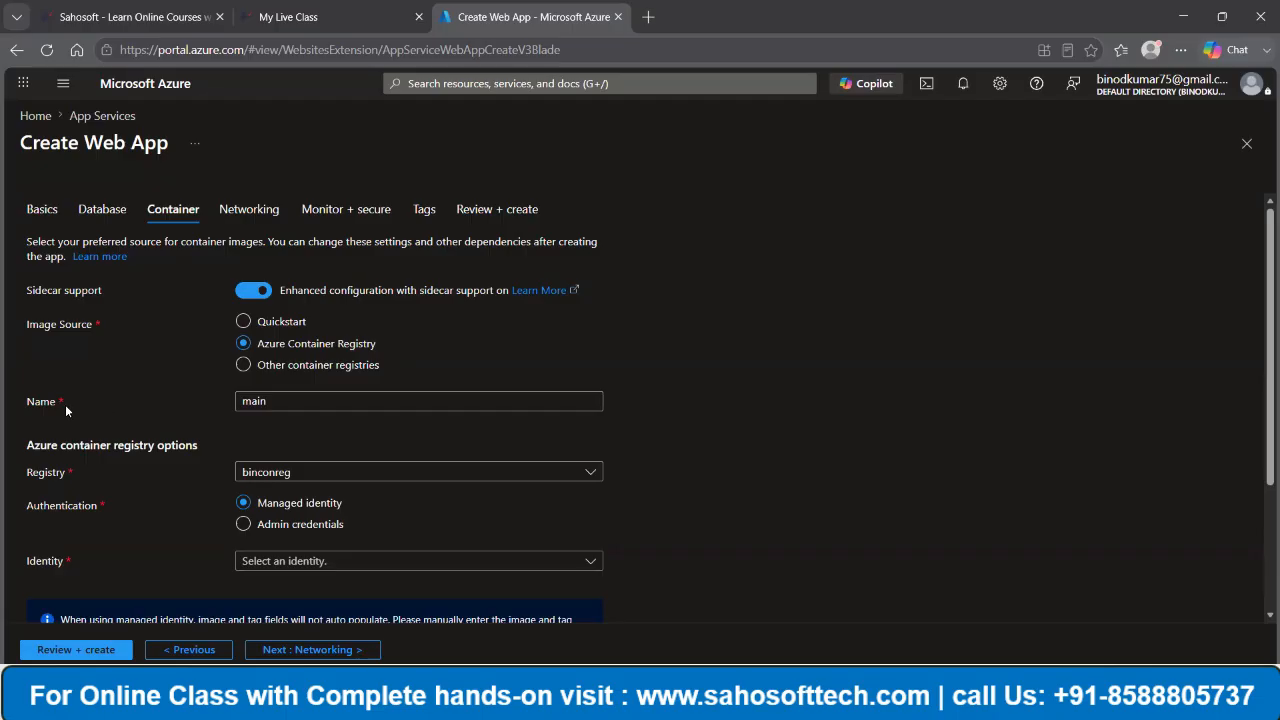
left_click(272, 401)
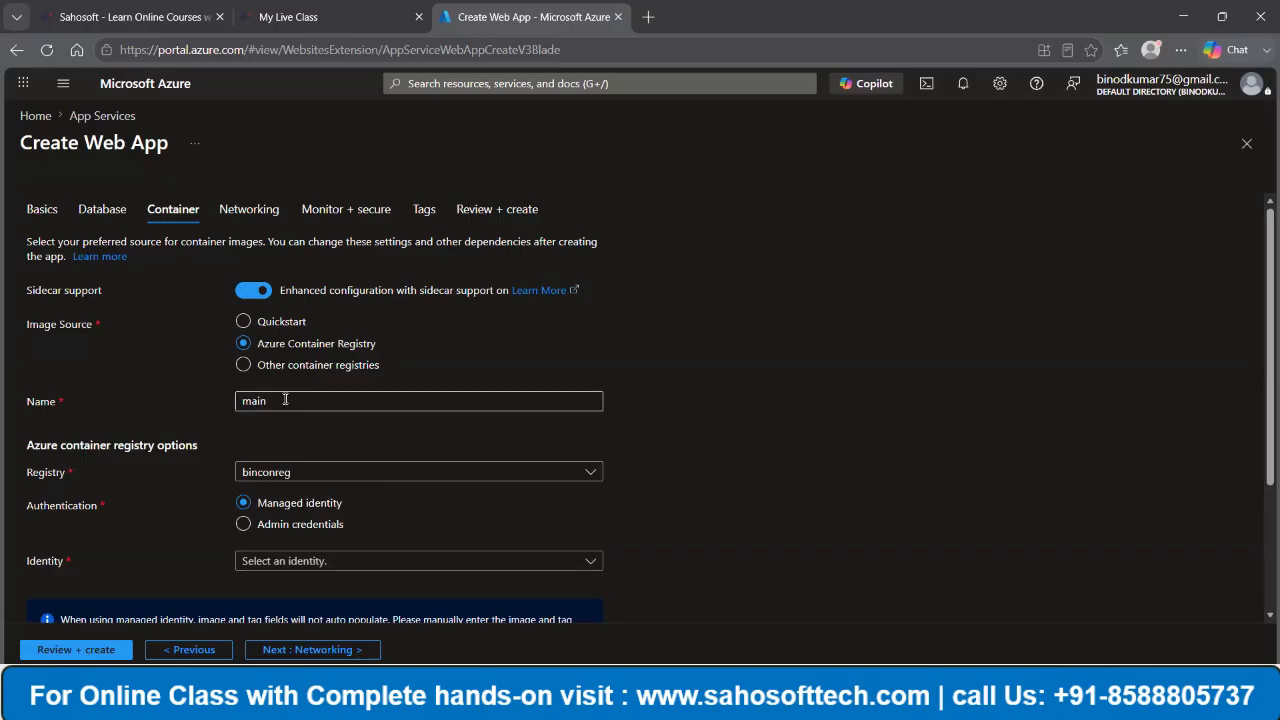
left_click(325, 472)
left_click(300, 491)
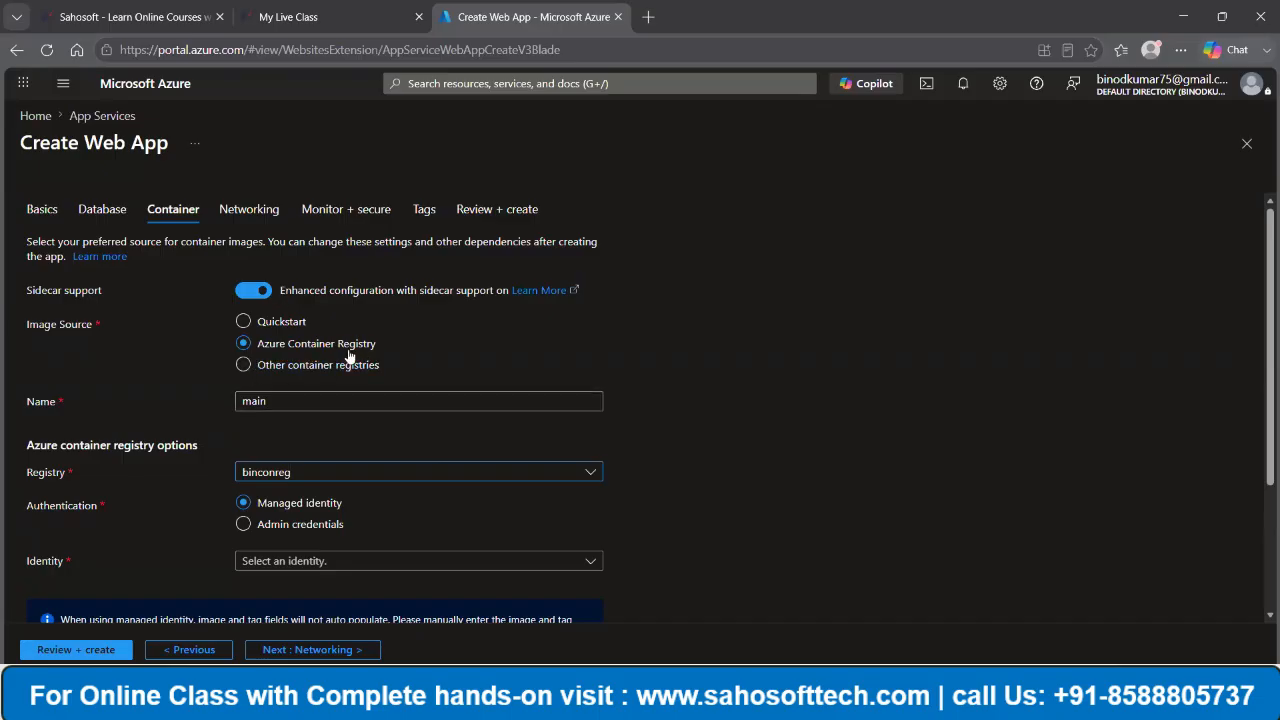
- Switch the image source to Other container registries, set the access type to Private and review the Docker Hub fields
left_click(244, 366)
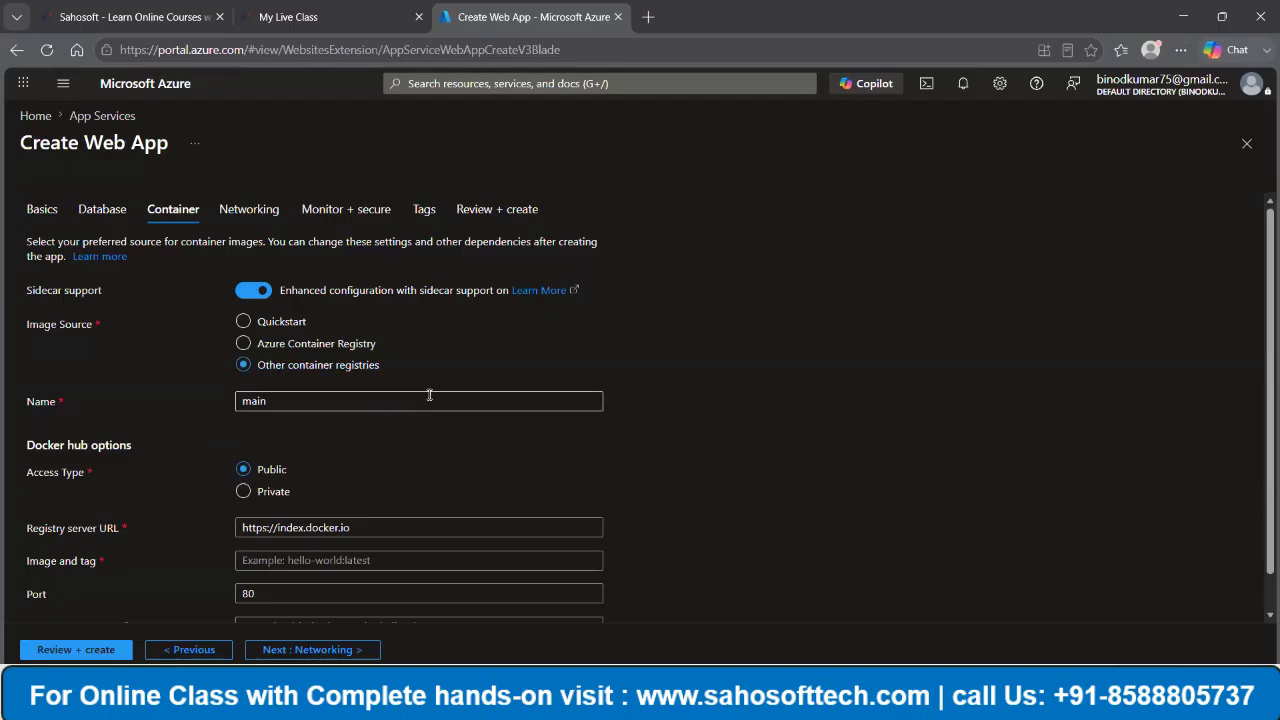
scroll(422, 396, "down", 2)
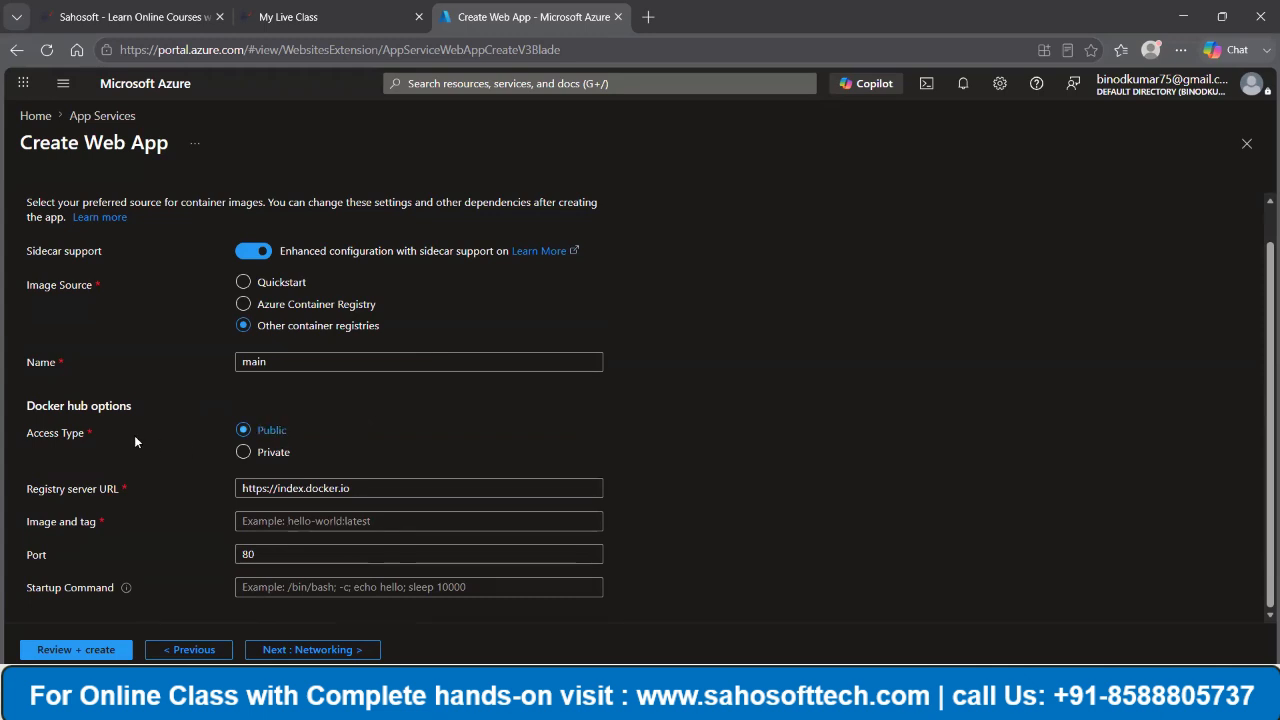
left_click(243, 452)
scroll(457, 503, "down", 2)
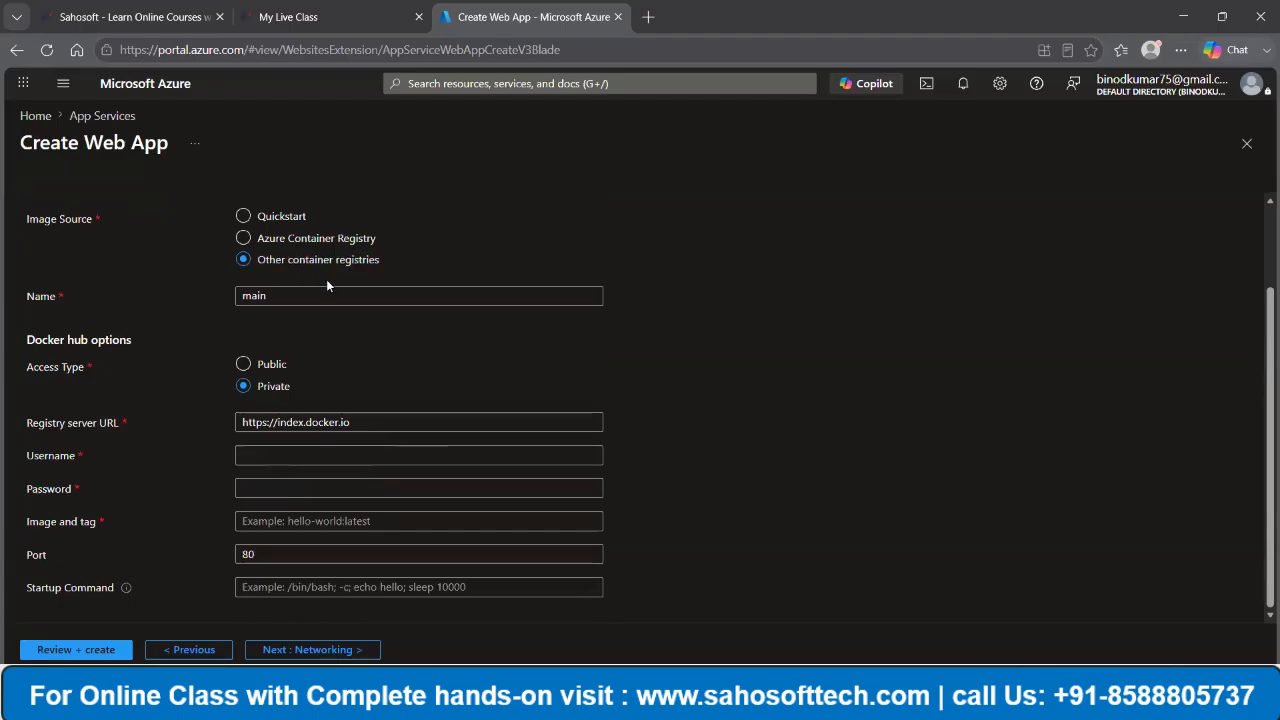
- Set the image source back to Azure Container Registry and review its authentication, identity, image, tag and port options
left_click(243, 239)
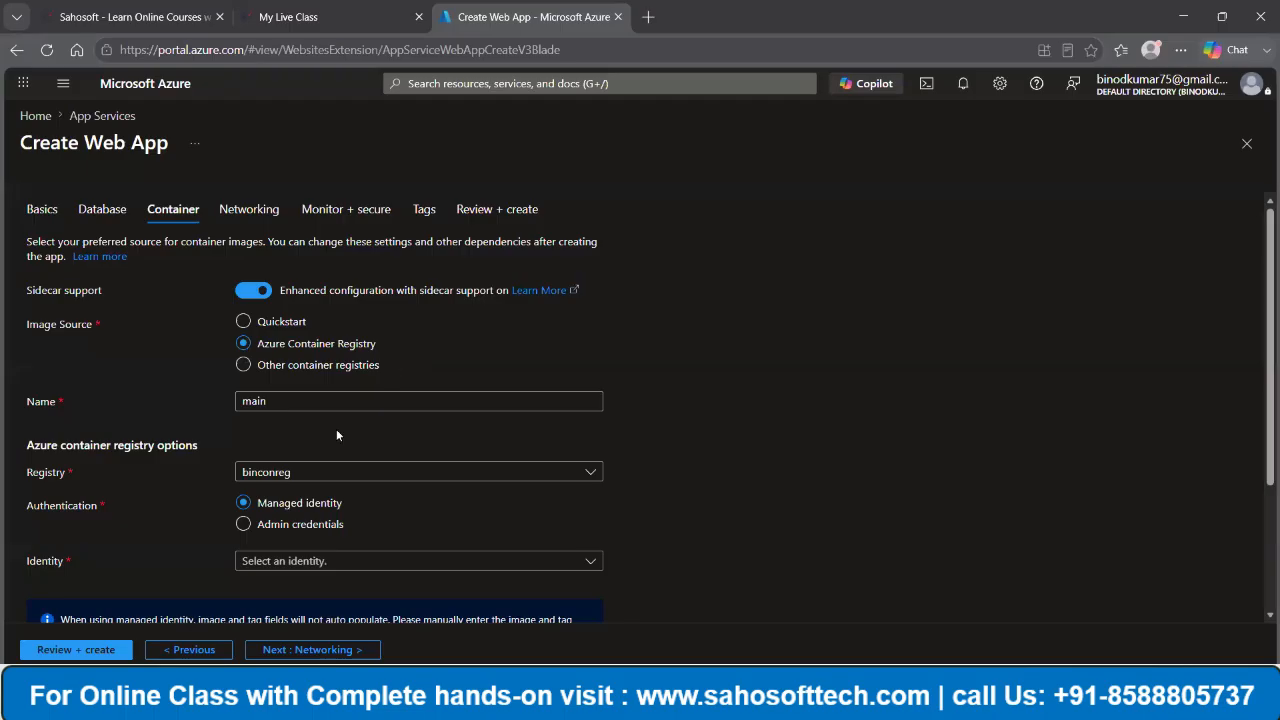
scroll(302, 446, "down", 1)
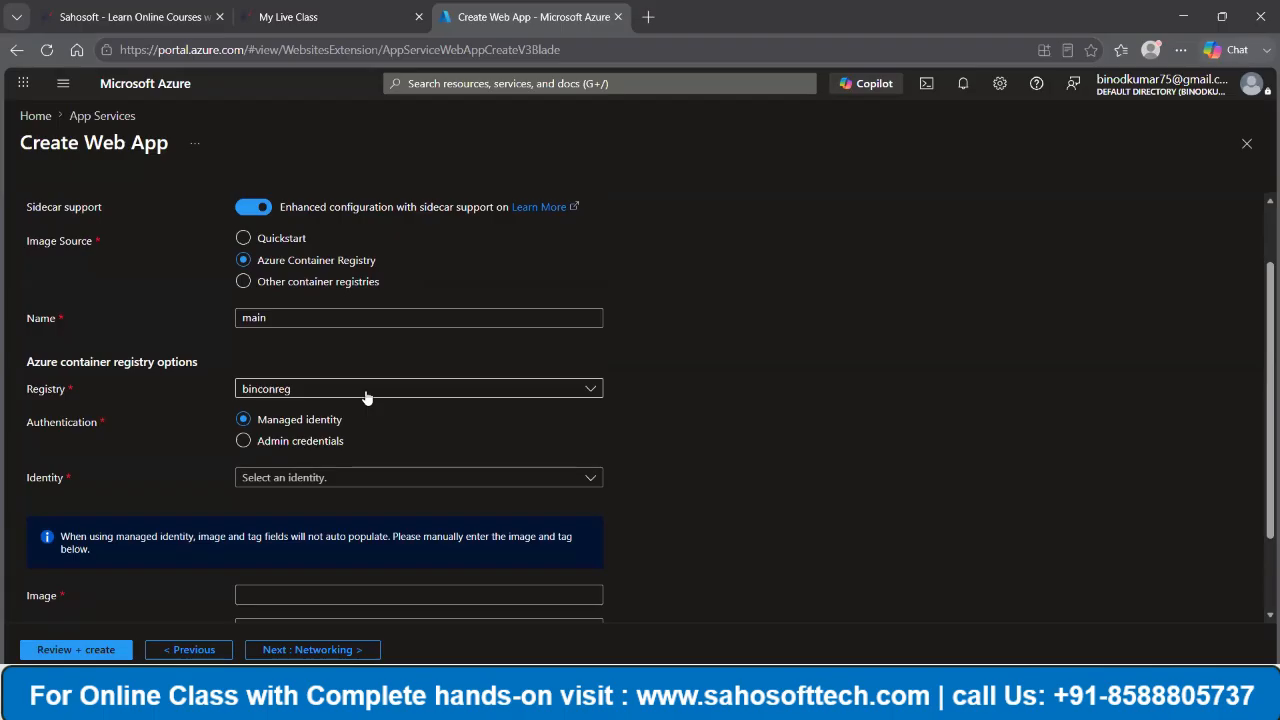
scroll(222, 418, "down", 1)
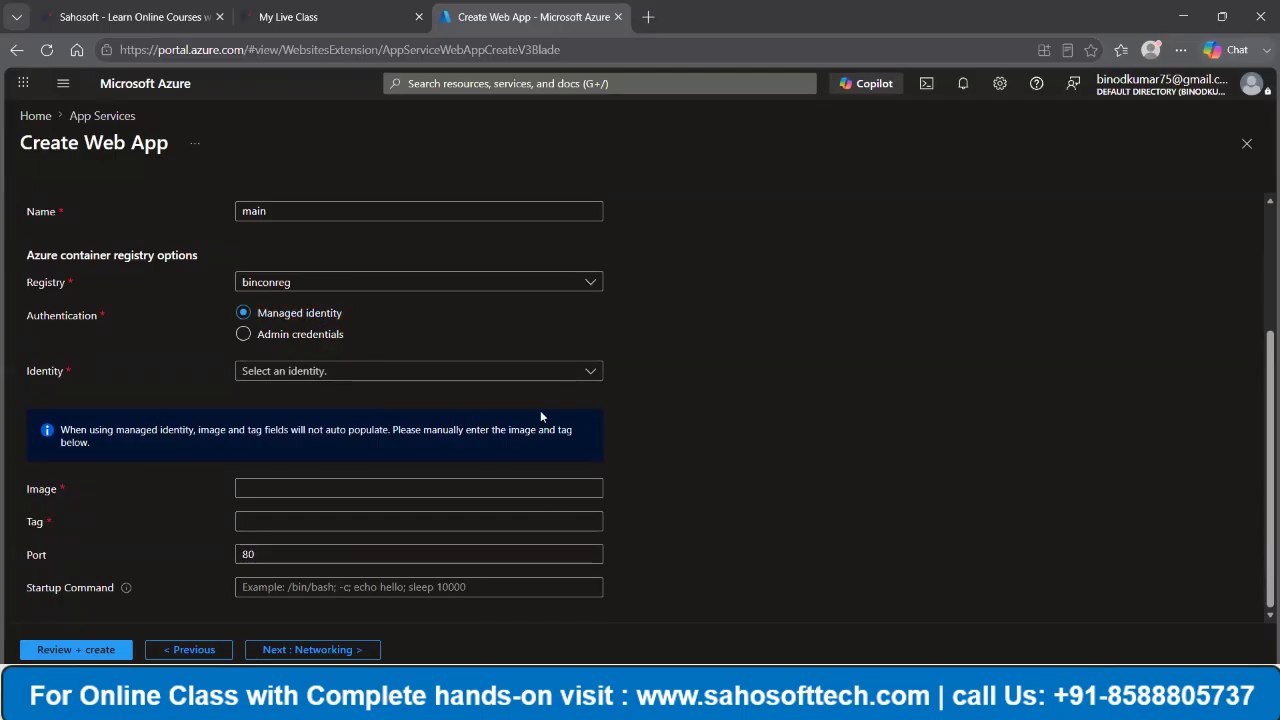
scroll(534, 416, "up", 3)
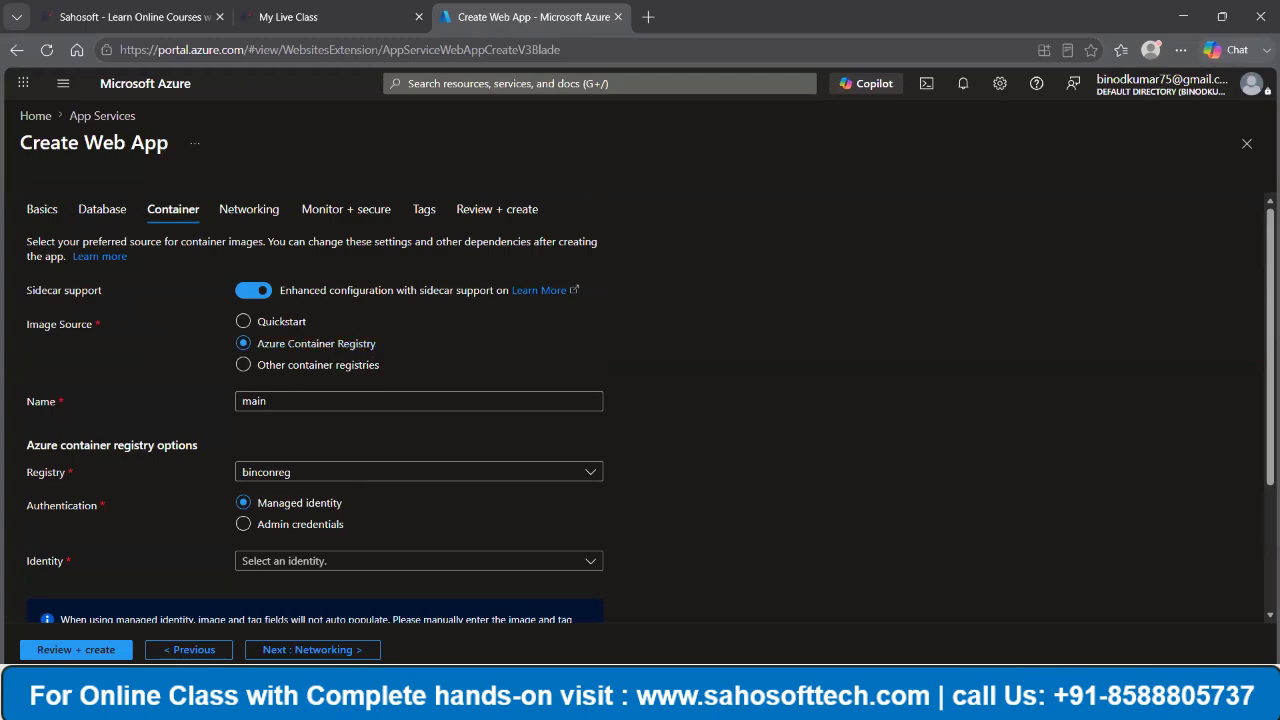
- Switch to the PowerPoint presentation with the Azure Container Registry (ACR) slide
mouse_move(826, 704)
left_click(828, 618)
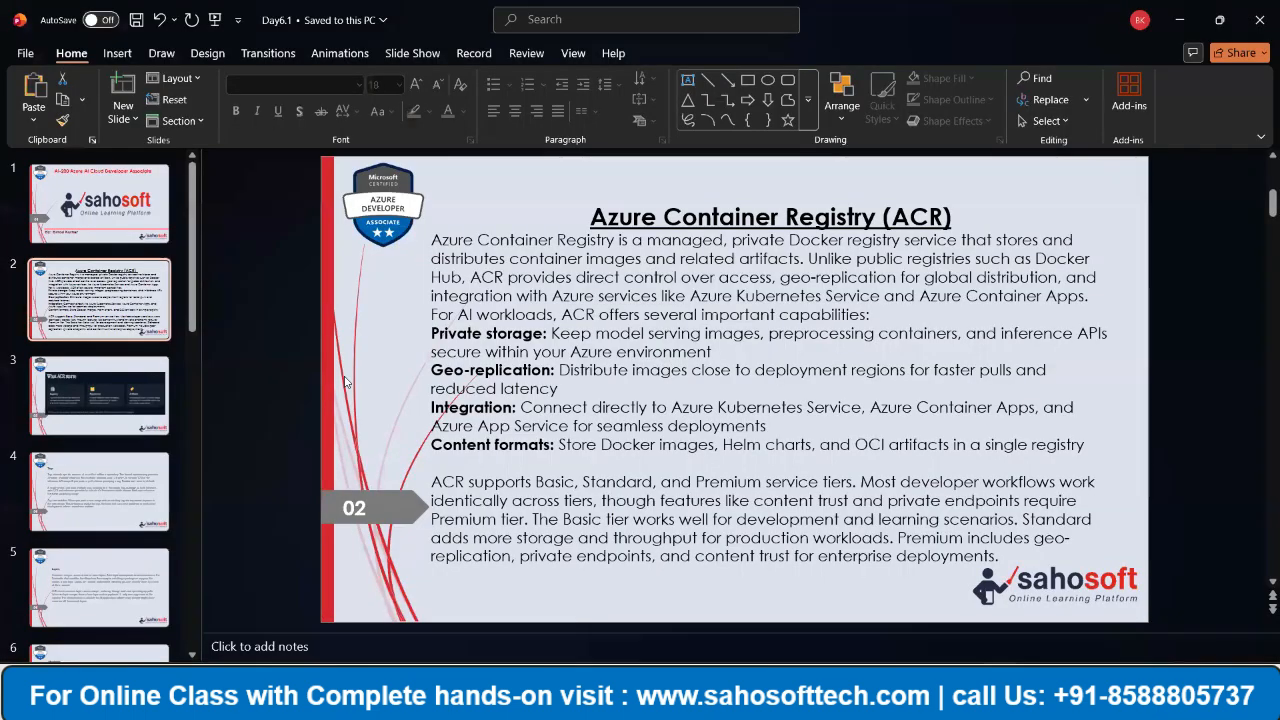
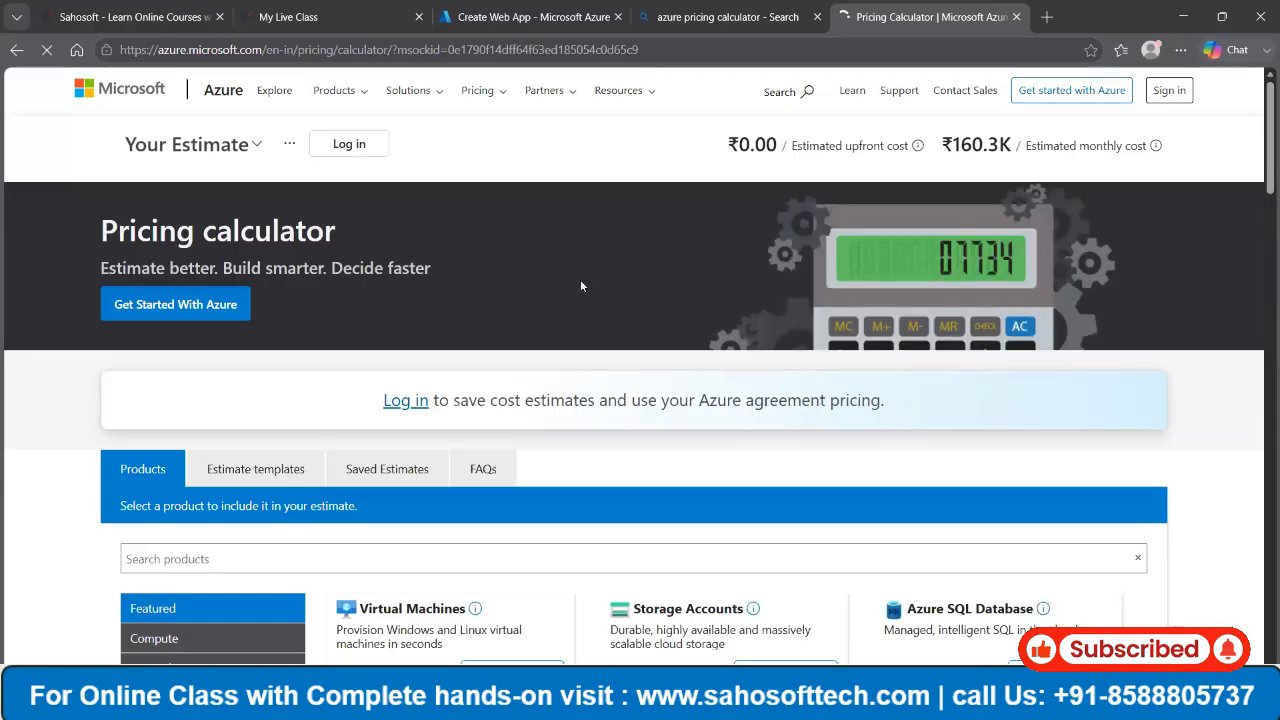
- Add App Service and Azure SQL Database from the featured products to the pricing estimate
scroll(515, 276, "down", 3)
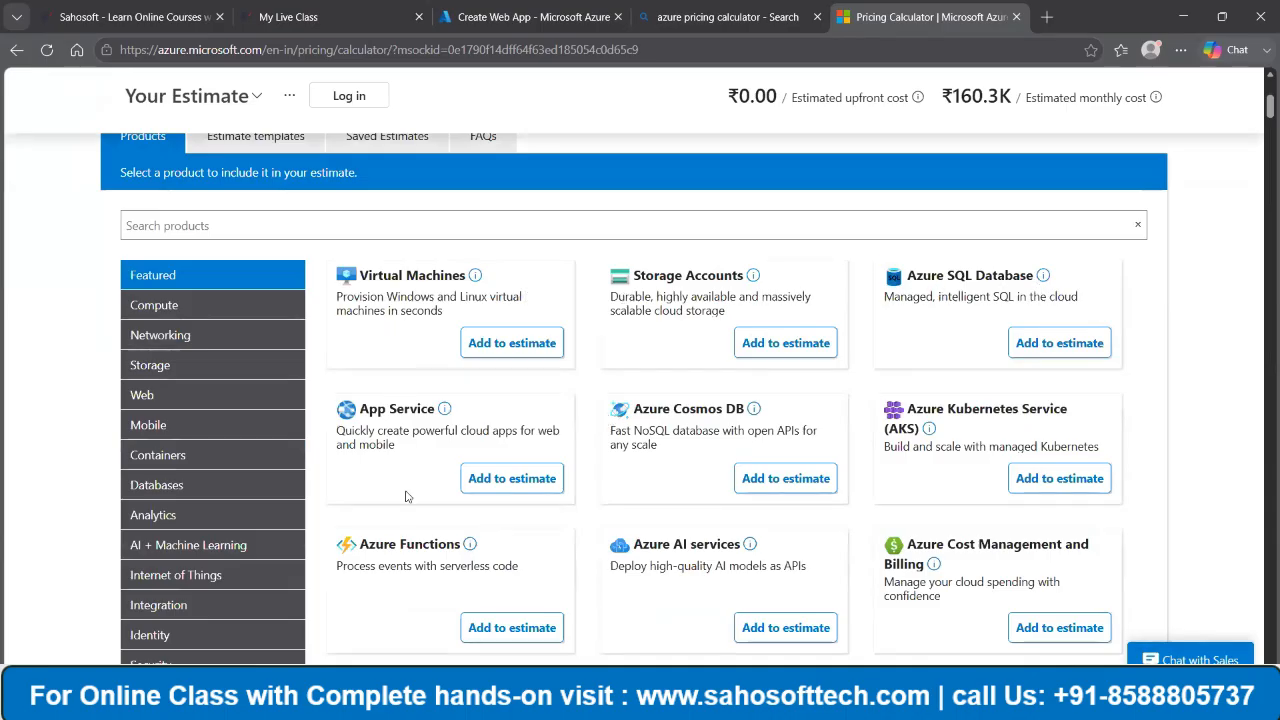
left_click(540, 478)
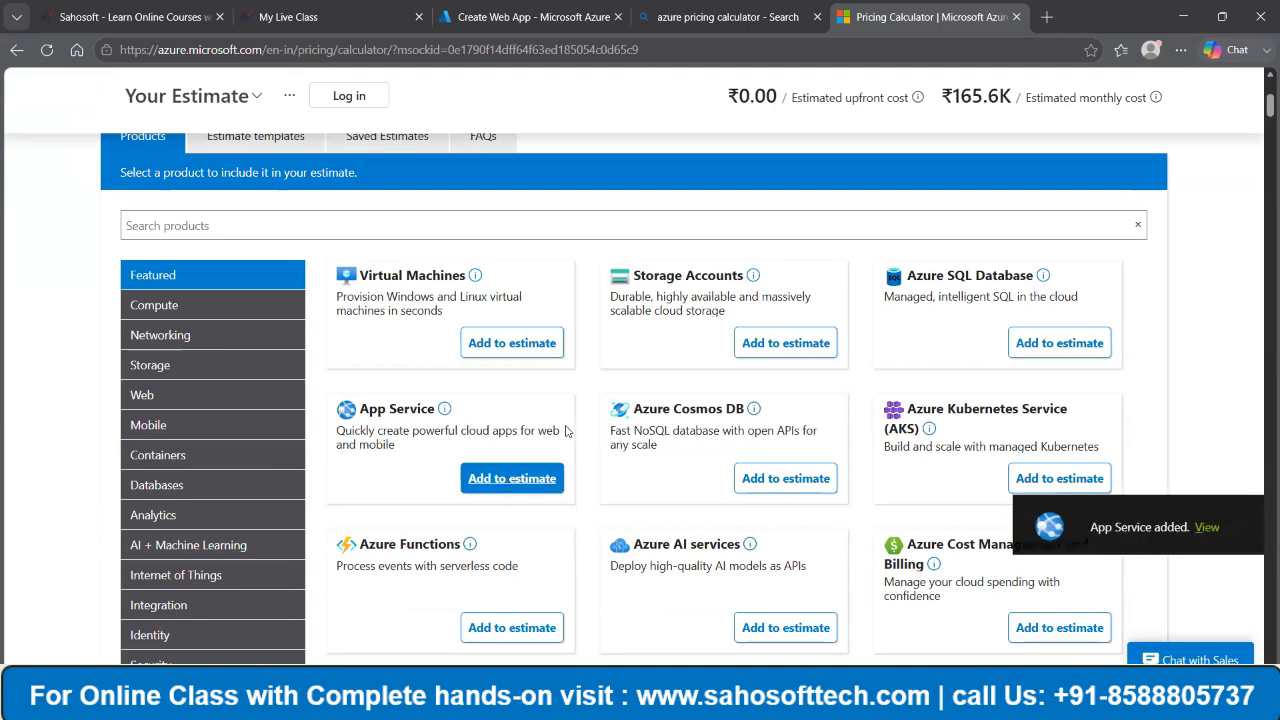
left_click(1040, 344)
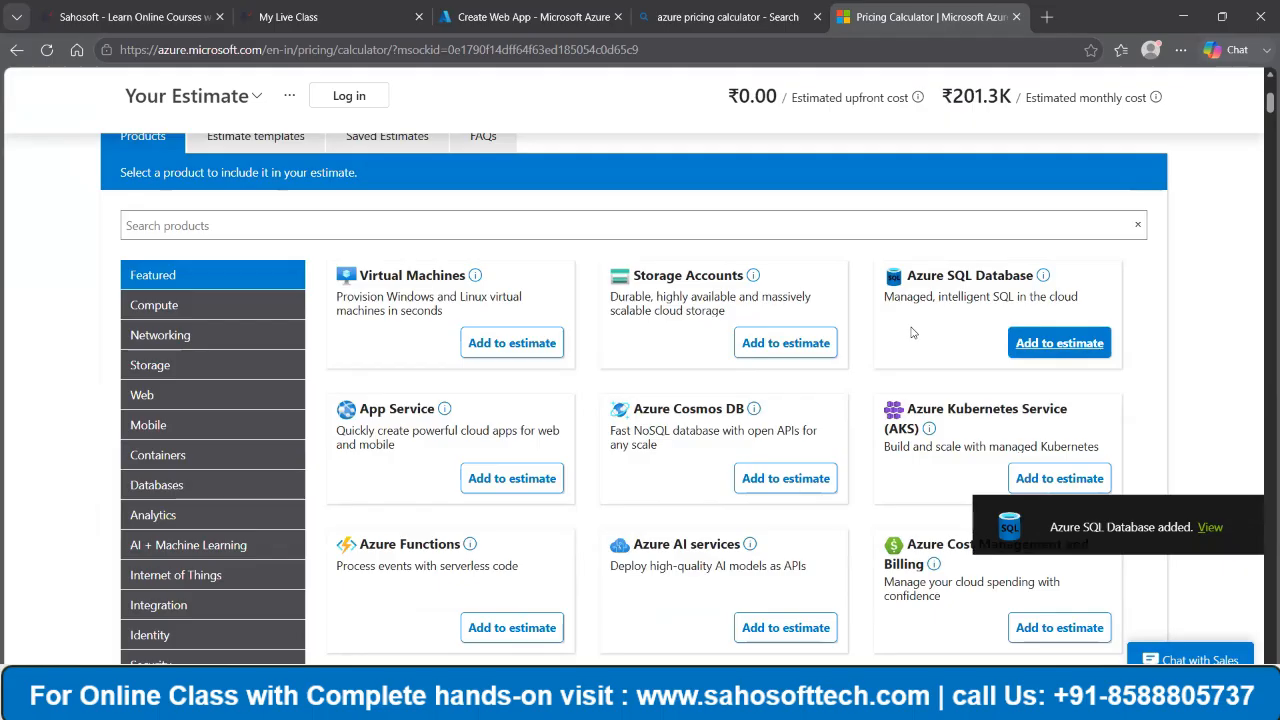
- Go to the newly added Azure SQL Database item in the estimate and choose Single Database as its type
scroll(875, 338, "down", 10)
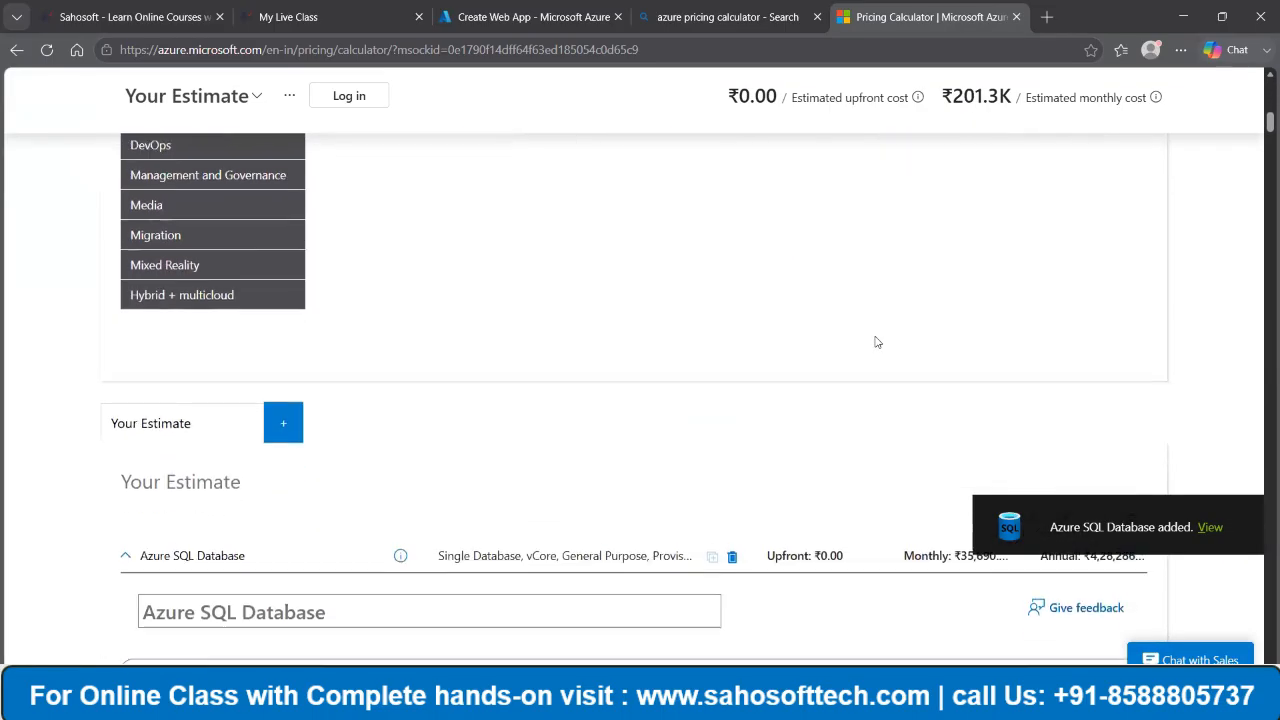
scroll(878, 342, "down", 1)
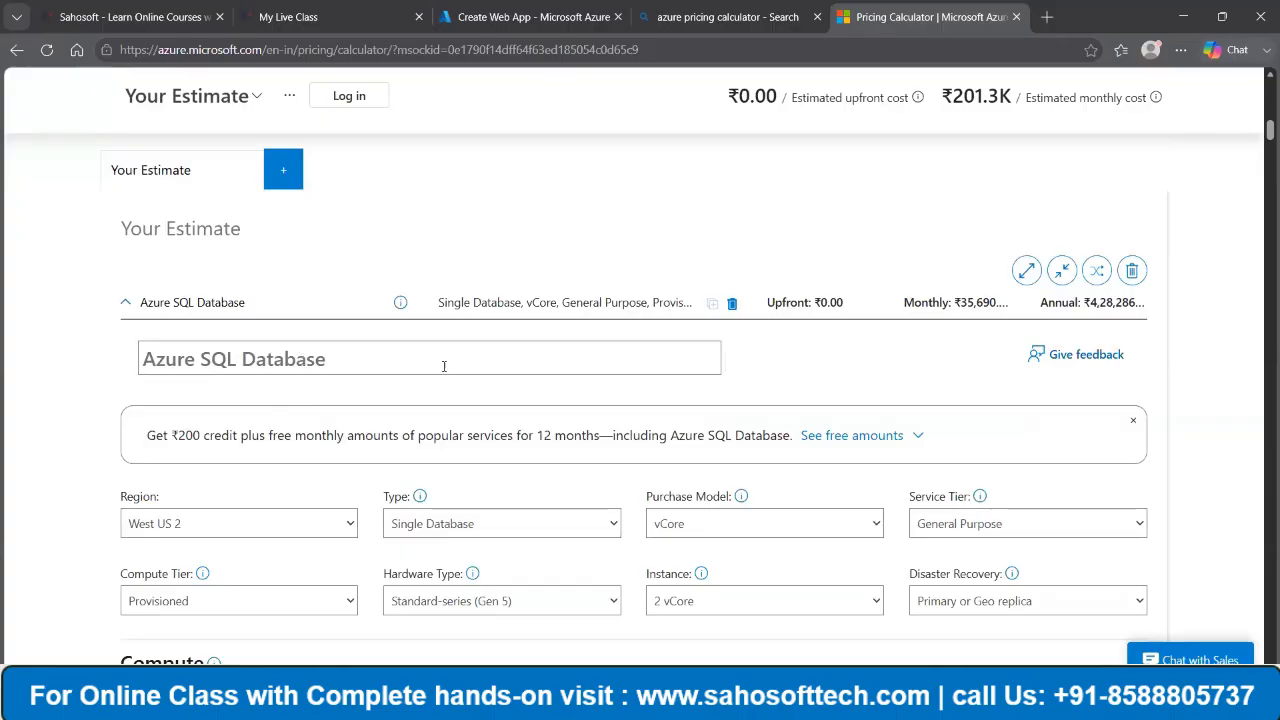
scroll(571, 371, "down", 2)
scroll(575, 371, "up", 1)
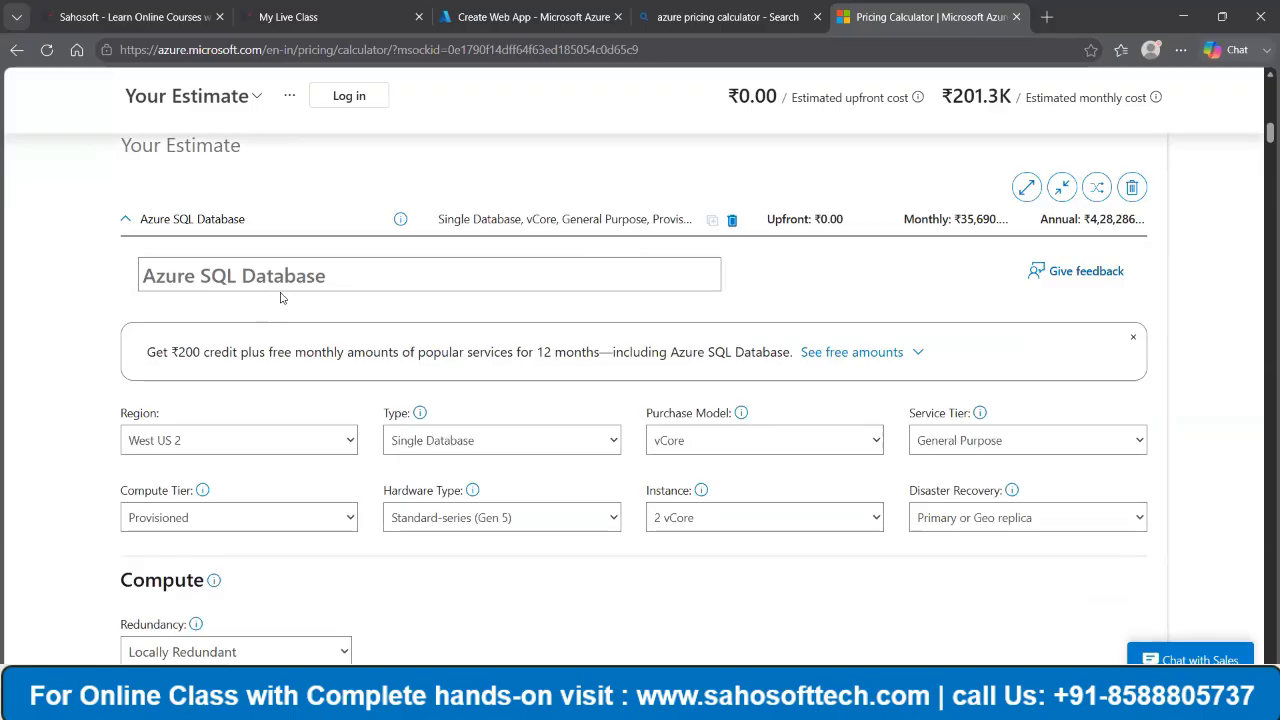
left_click(509, 443)
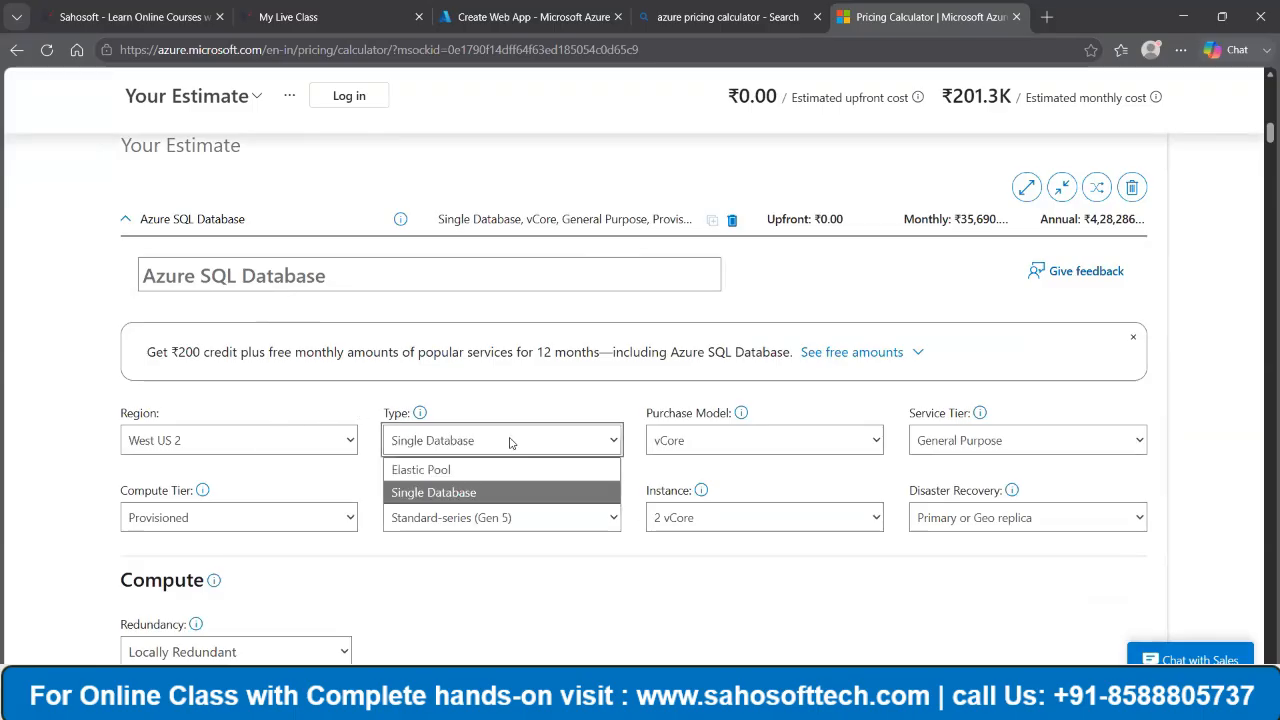
left_click(455, 494)
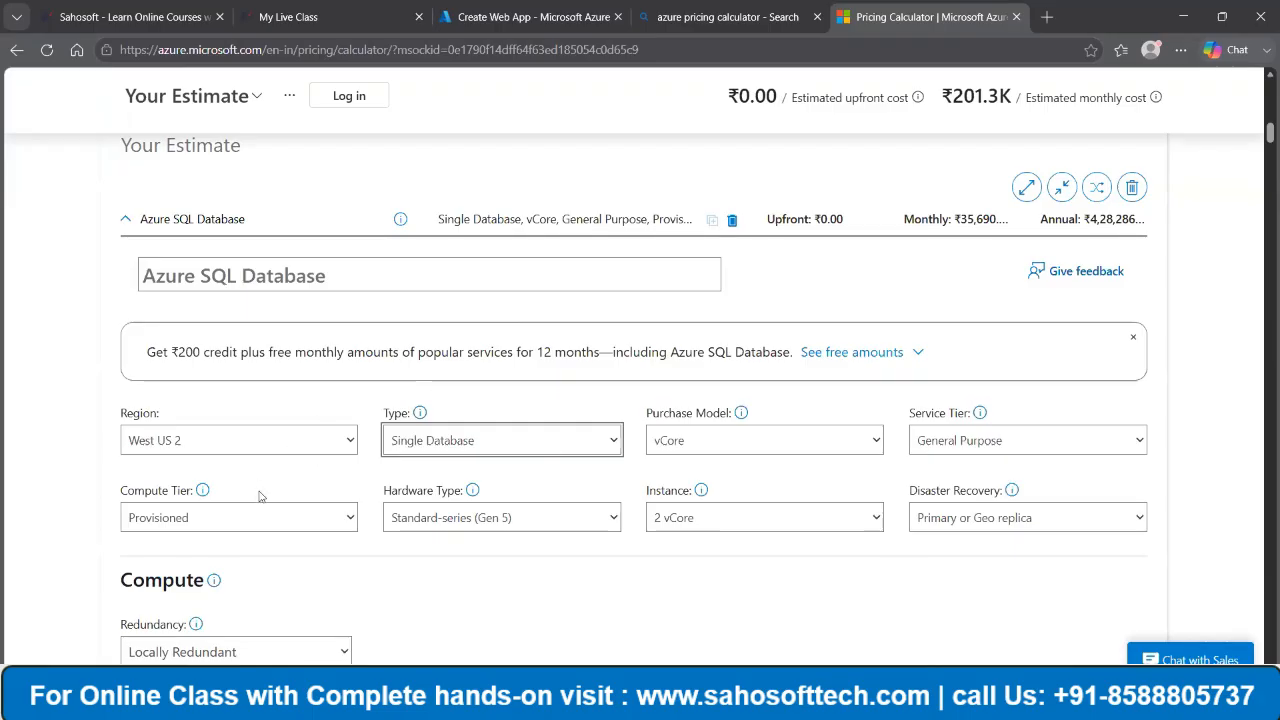
- Review the Azure SQL Database item's compute, savings options, SQL license, storage and backup costs
scroll(930, 455, "down", 3)
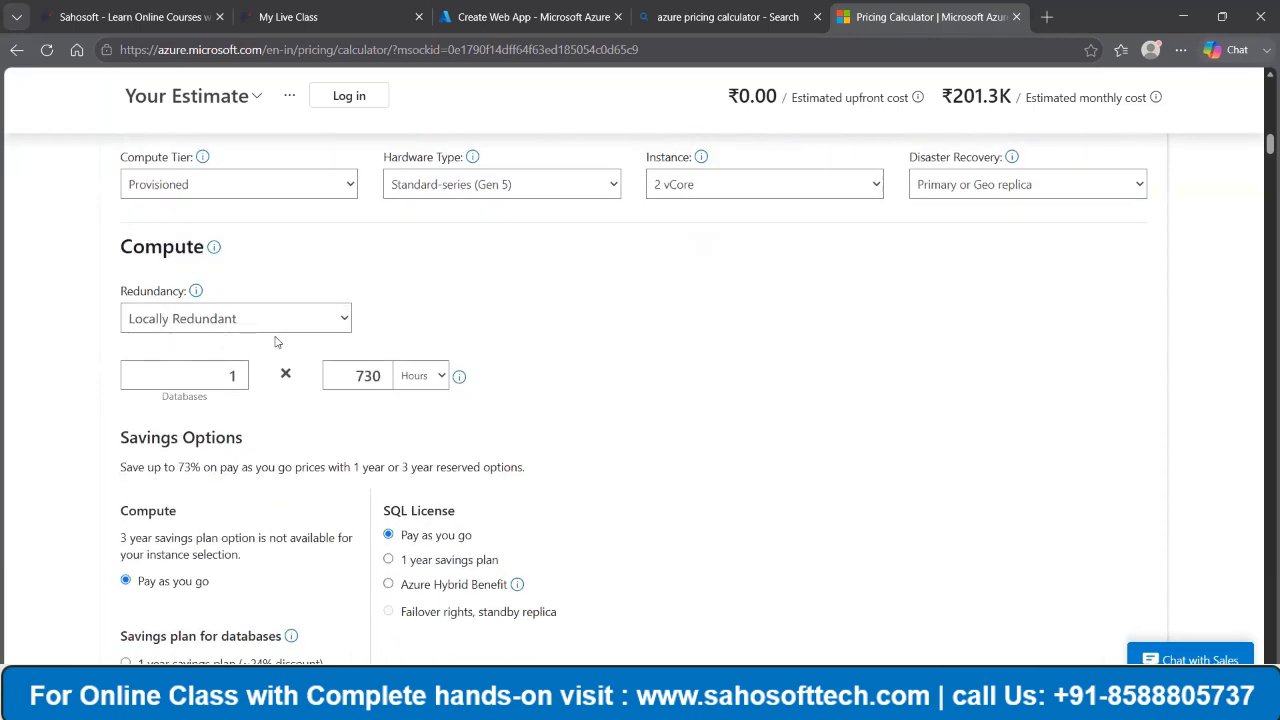
scroll(308, 346, "down", 2)
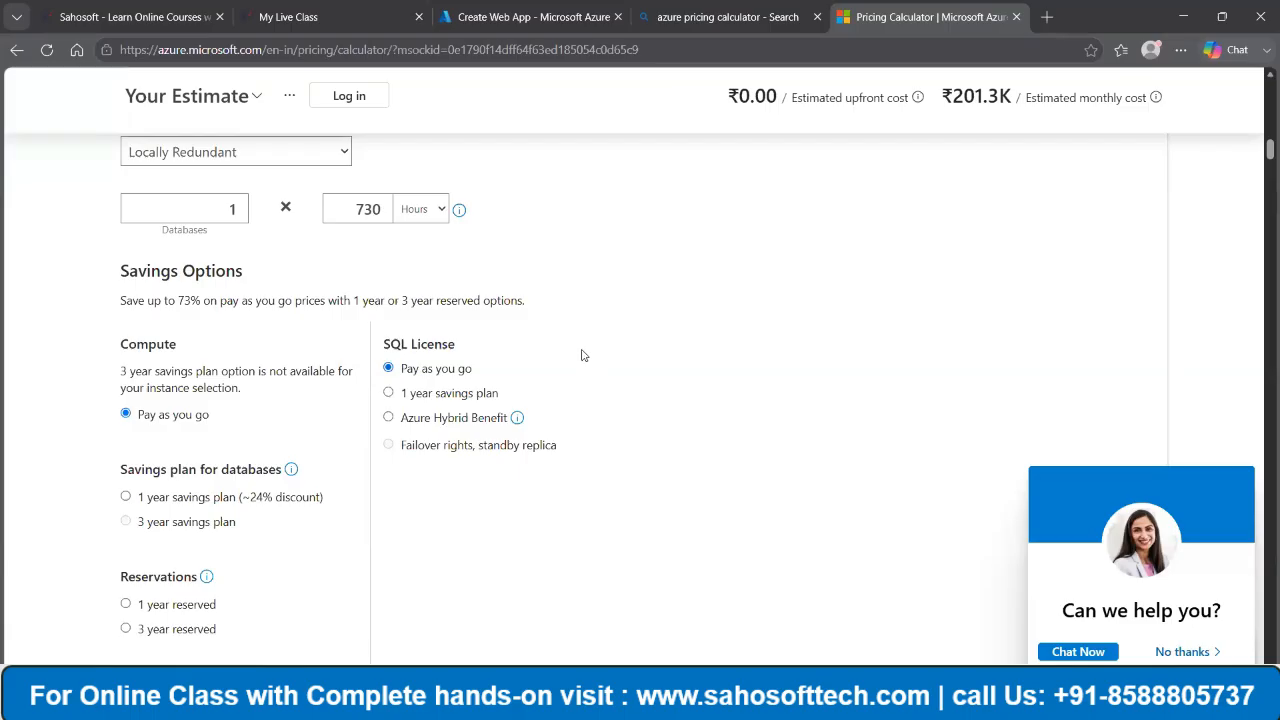
scroll(162, 350, "down", 1)
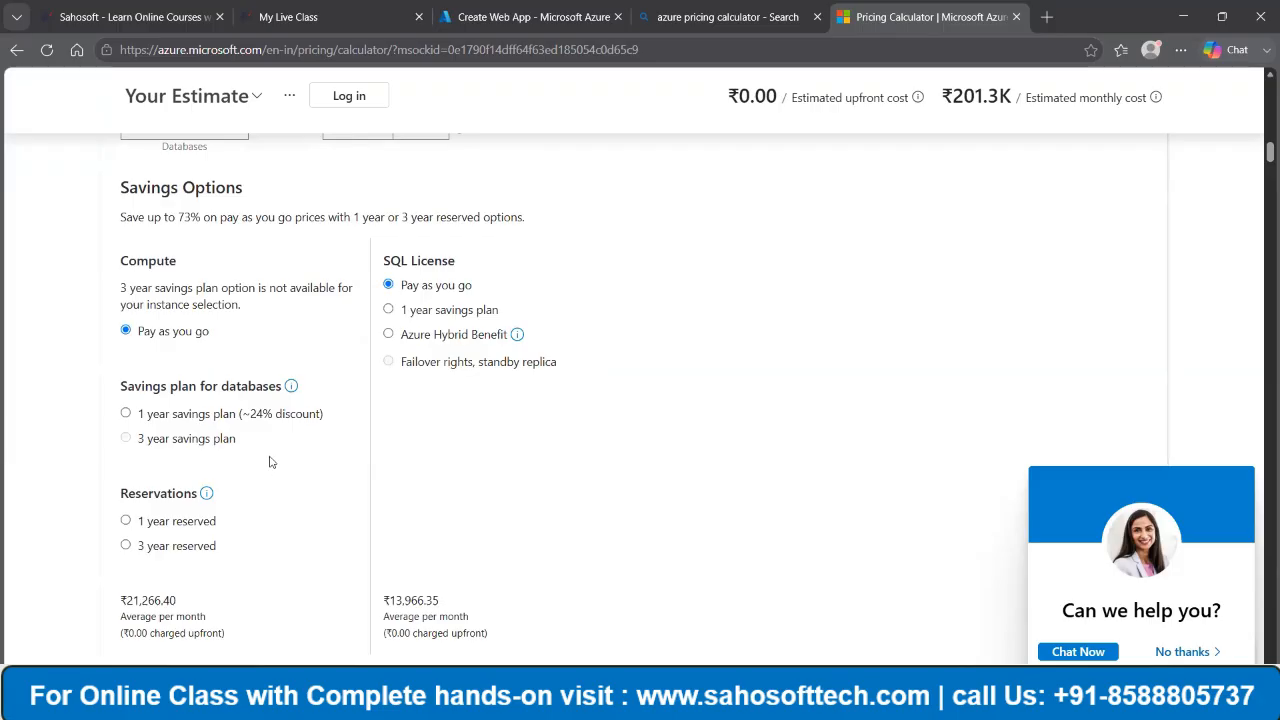
scroll(491, 396, "down", 2)
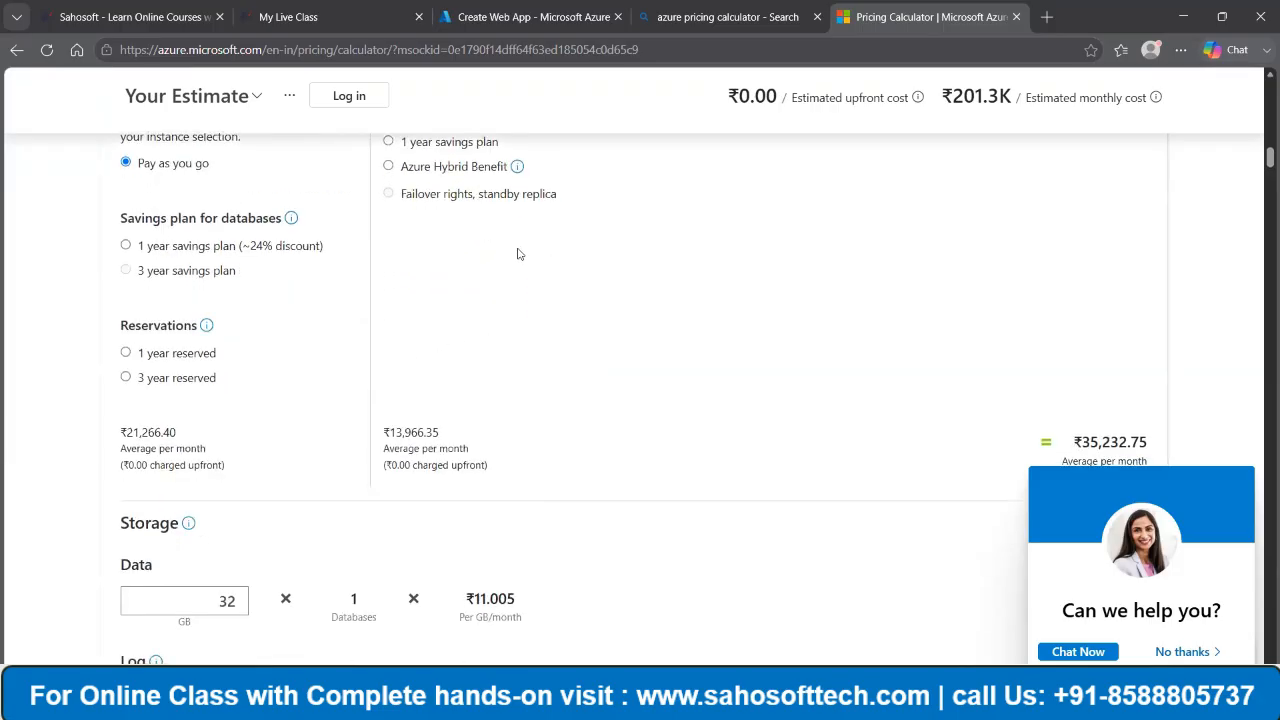
scroll(517, 251, "down", 2)
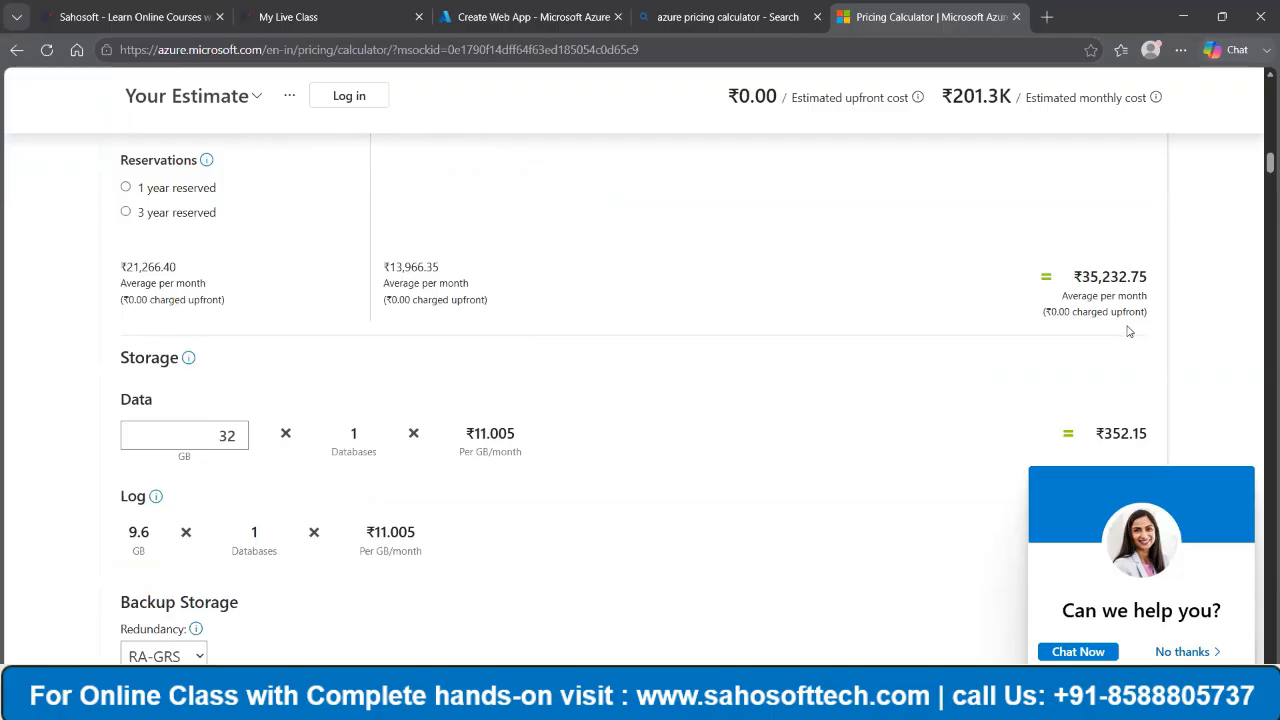
scroll(1125, 327, "down", 2)
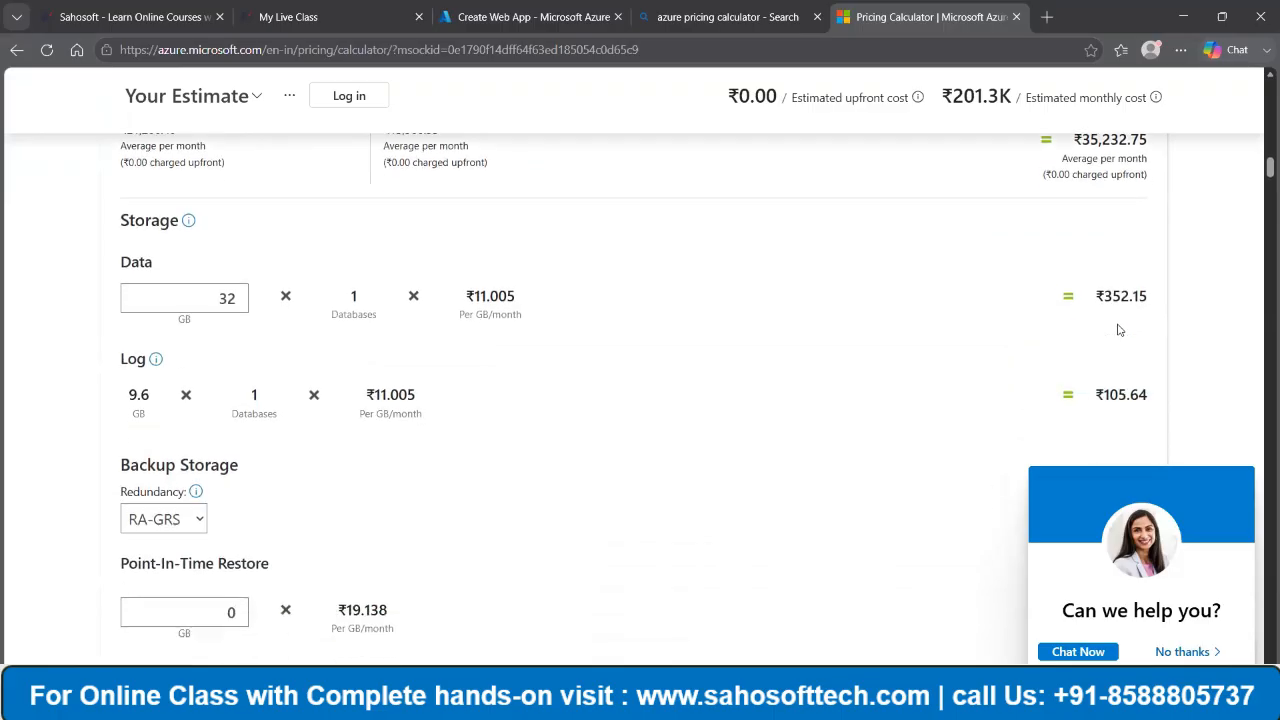
scroll(986, 289, "down", 4)
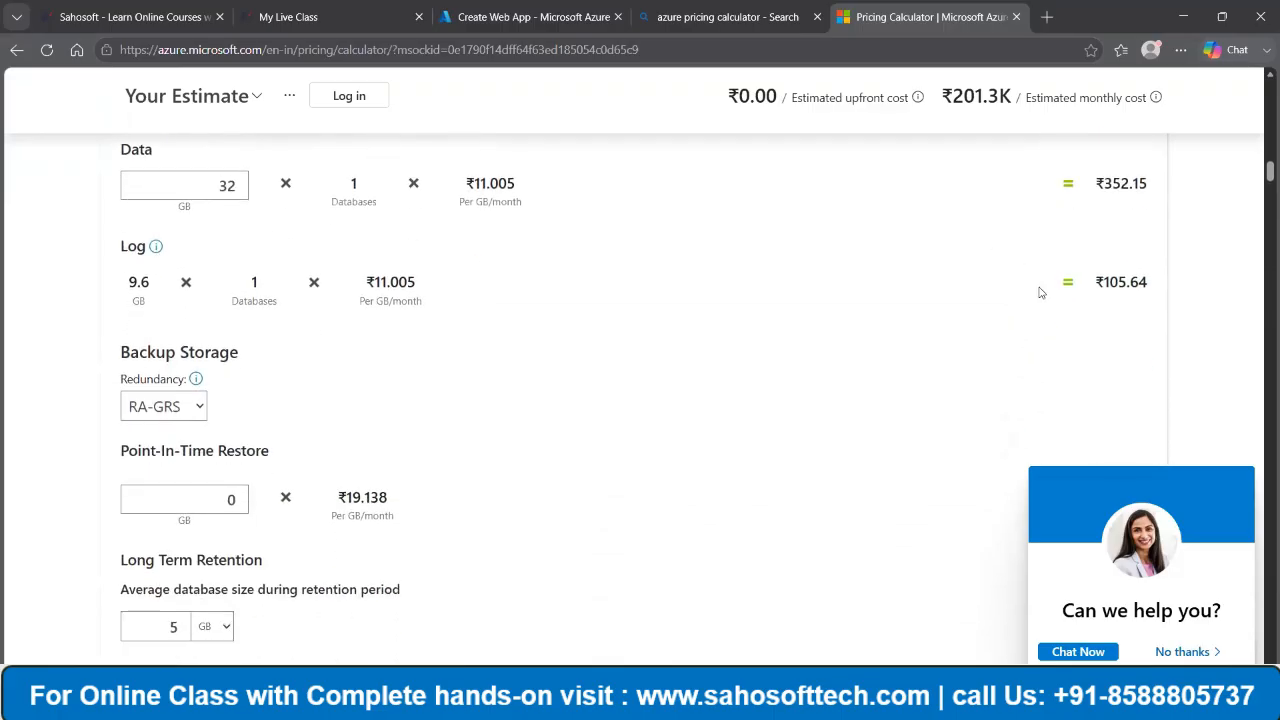
scroll(1040, 298, "down", 5)
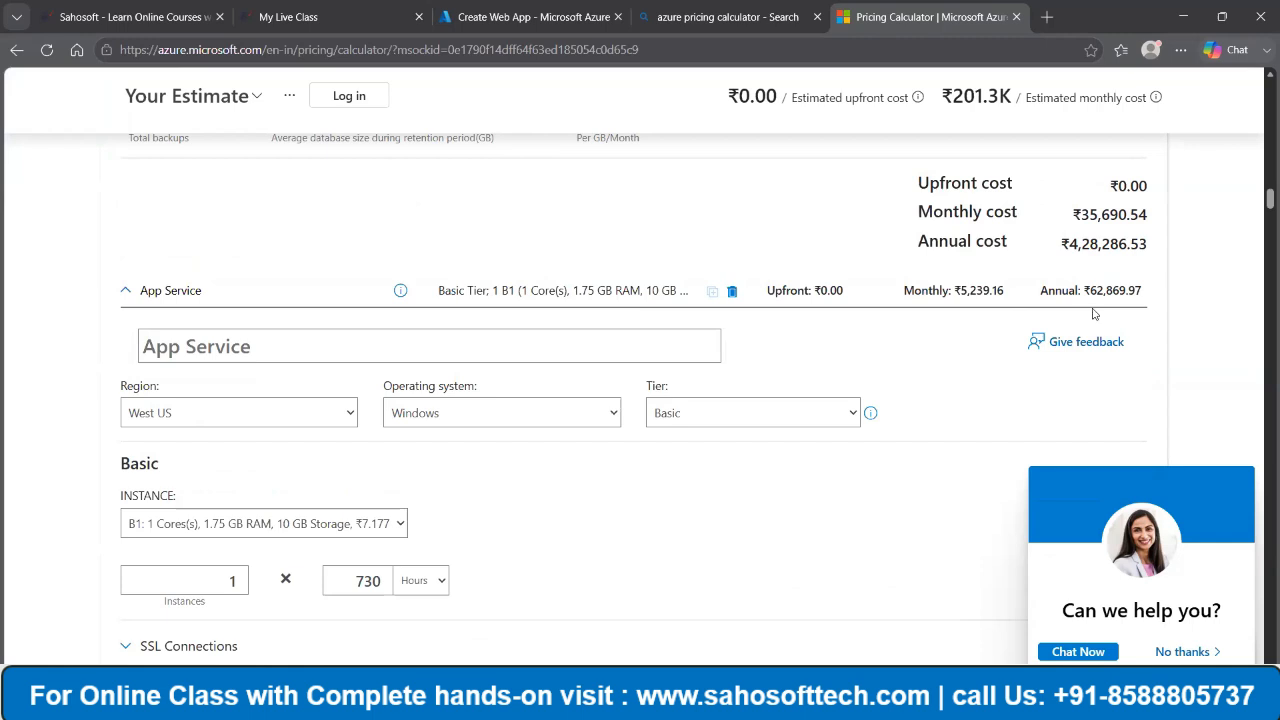
- Examine the App Service item's instance settings and its upfront, monthly and annual costs, and return to the product list
scroll(933, 341, "down", 4)
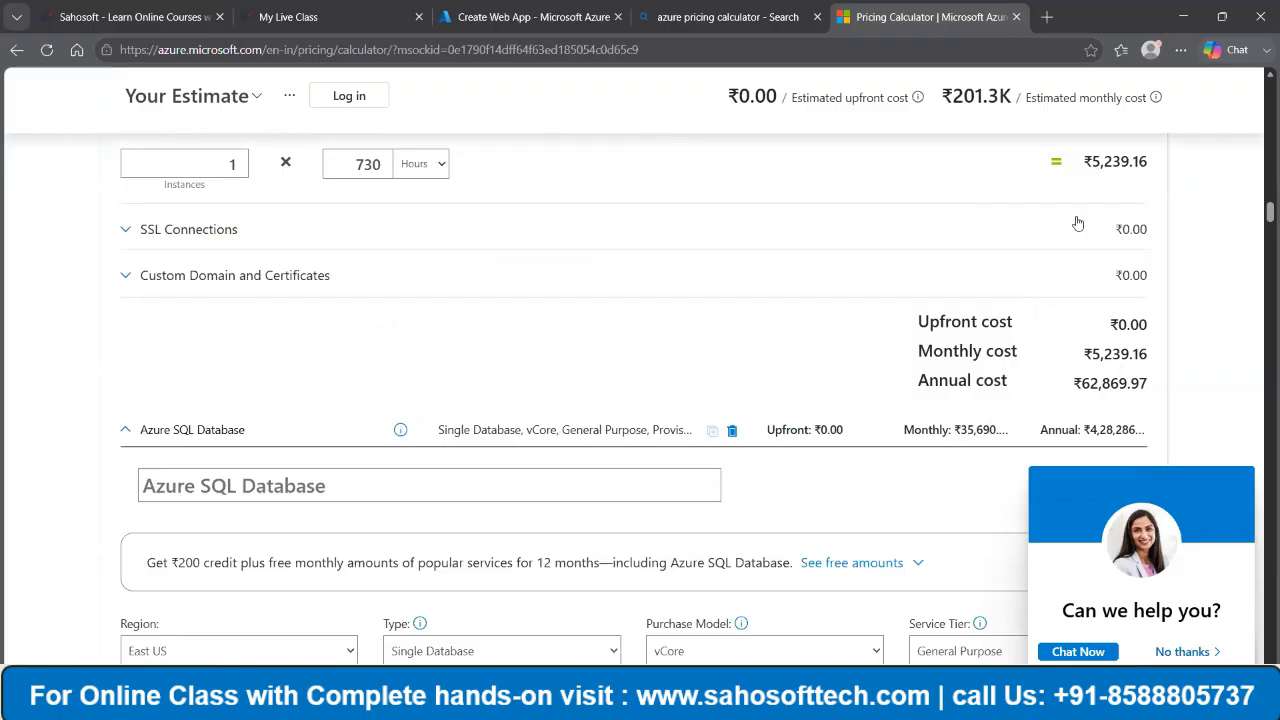
scroll(1076, 224, "down", 2)
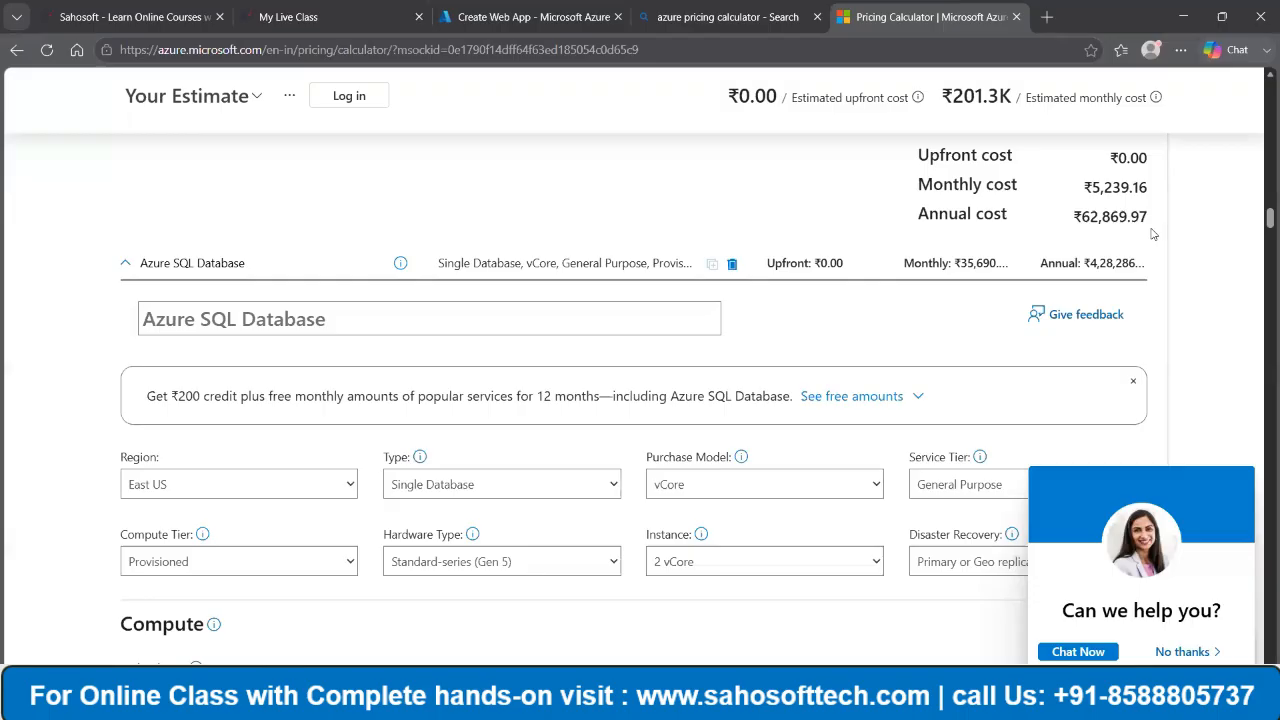
scroll(1063, 265, "up", 15)
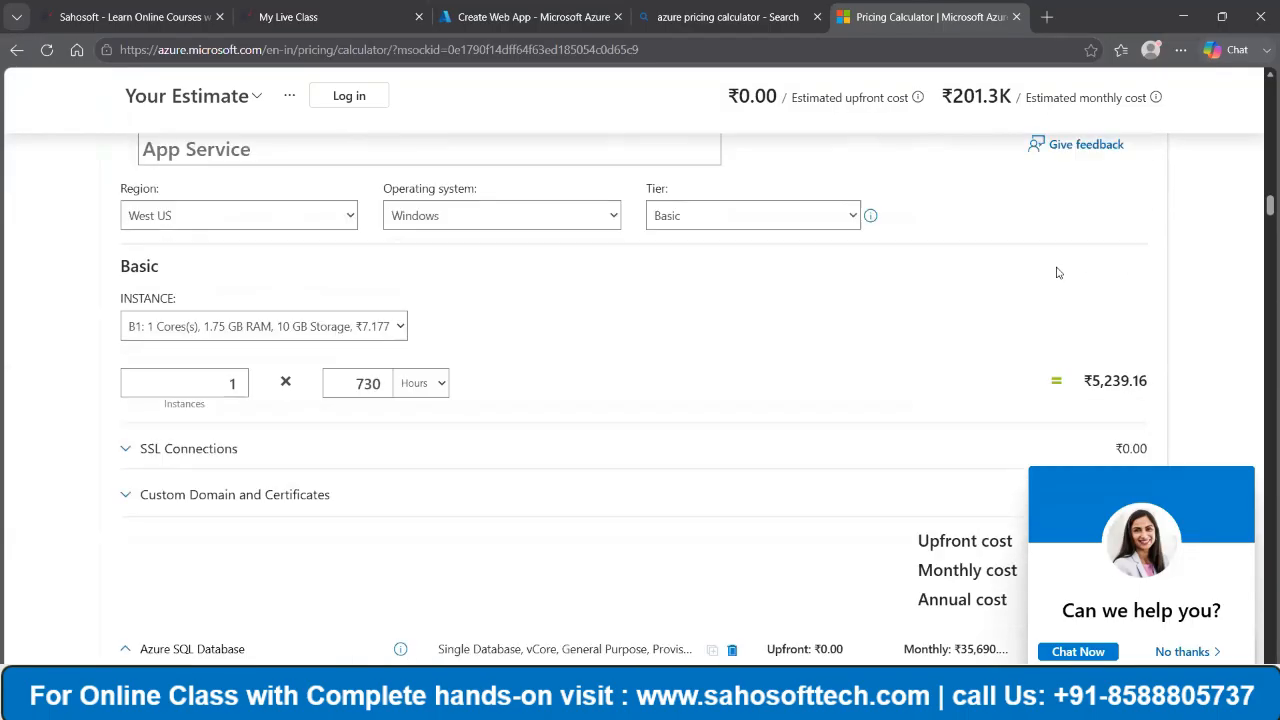
scroll(1063, 272, "up", 15)
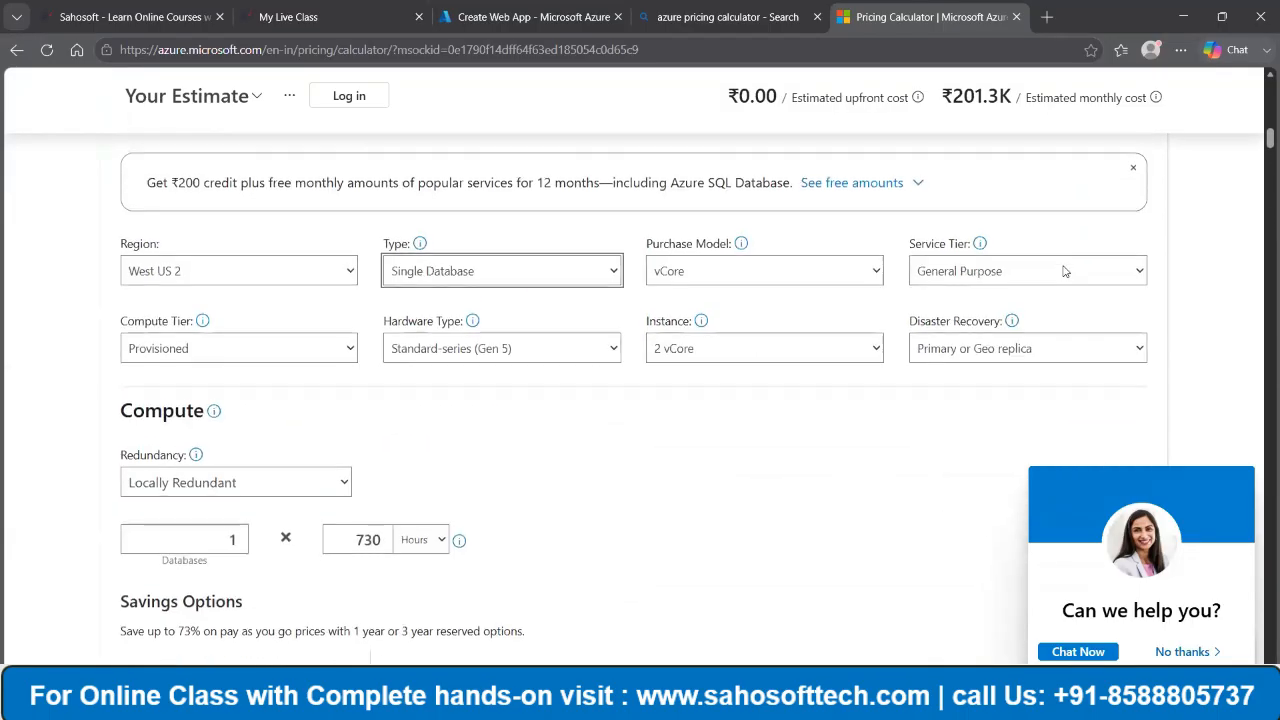
scroll(1063, 272, "up", 15)
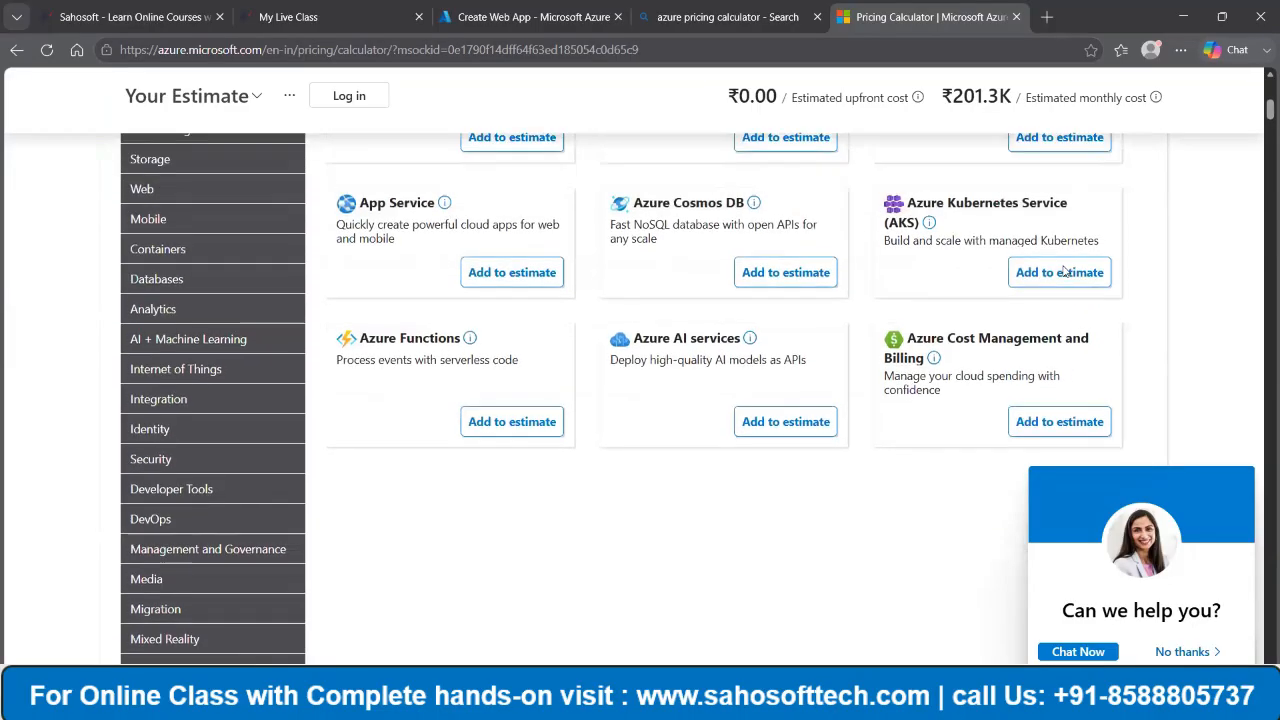
scroll(699, 459, "down", 3)
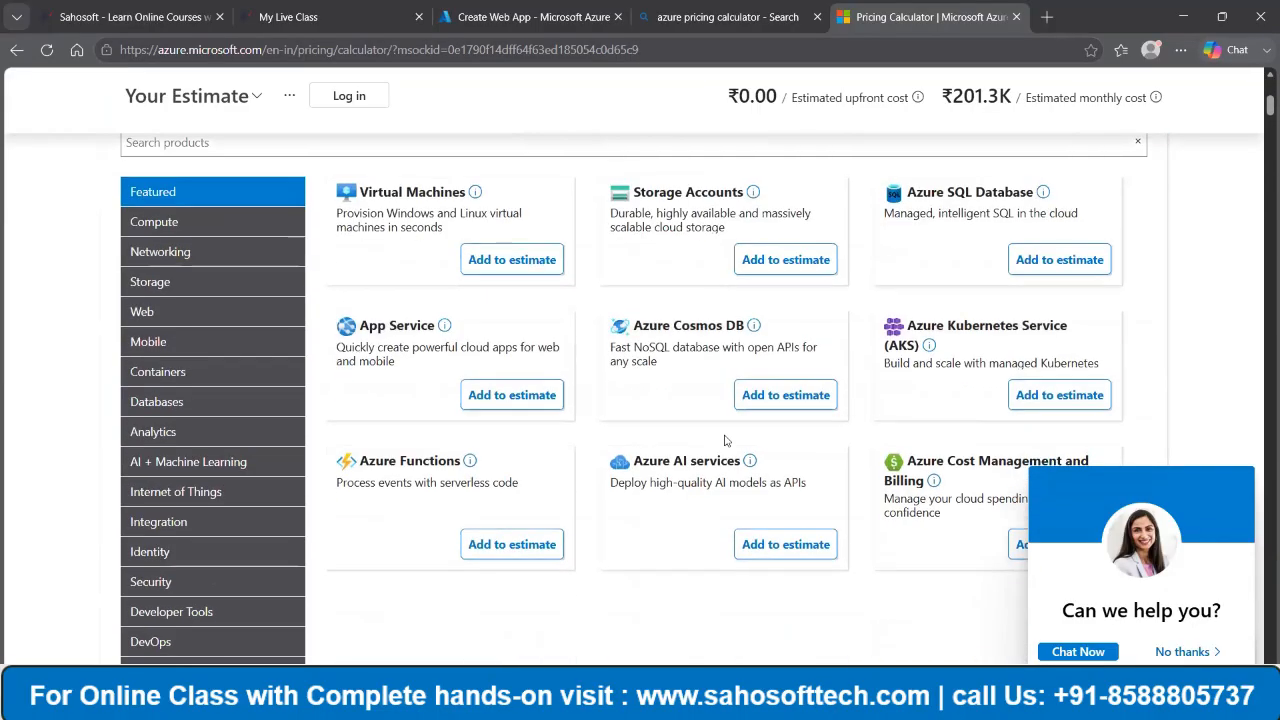
scroll(265, 393, "up", 3)
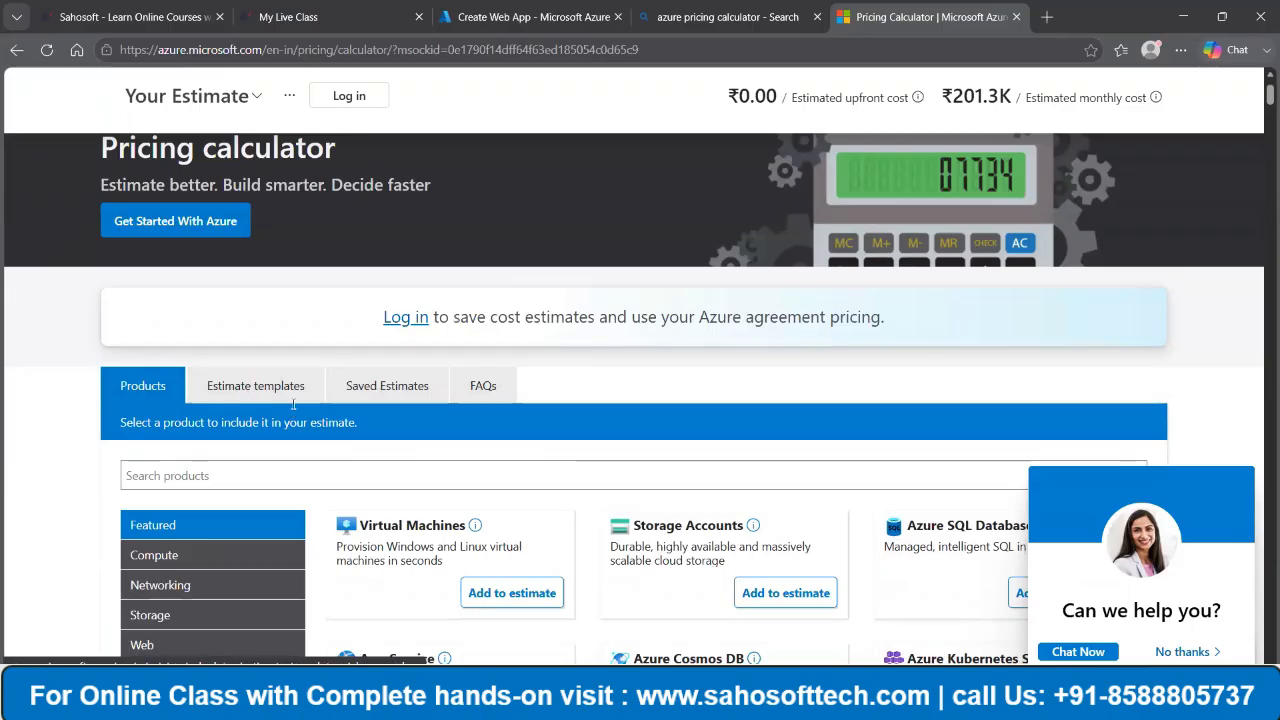
- Look through all the services in the estimate down to the total estimated upfront, monthly and annual costs
scroll(843, 415, "down", 15)
scroll(843, 415, "down", 20)
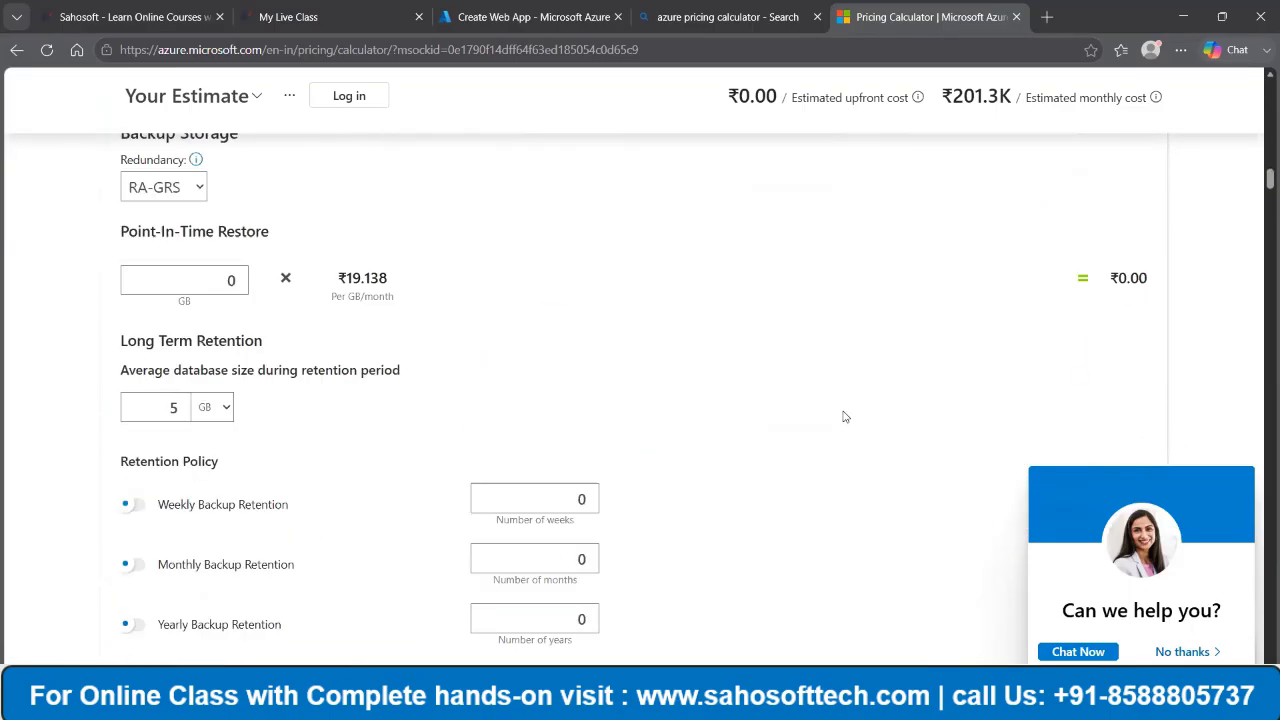
scroll(843, 406, "down", 15)
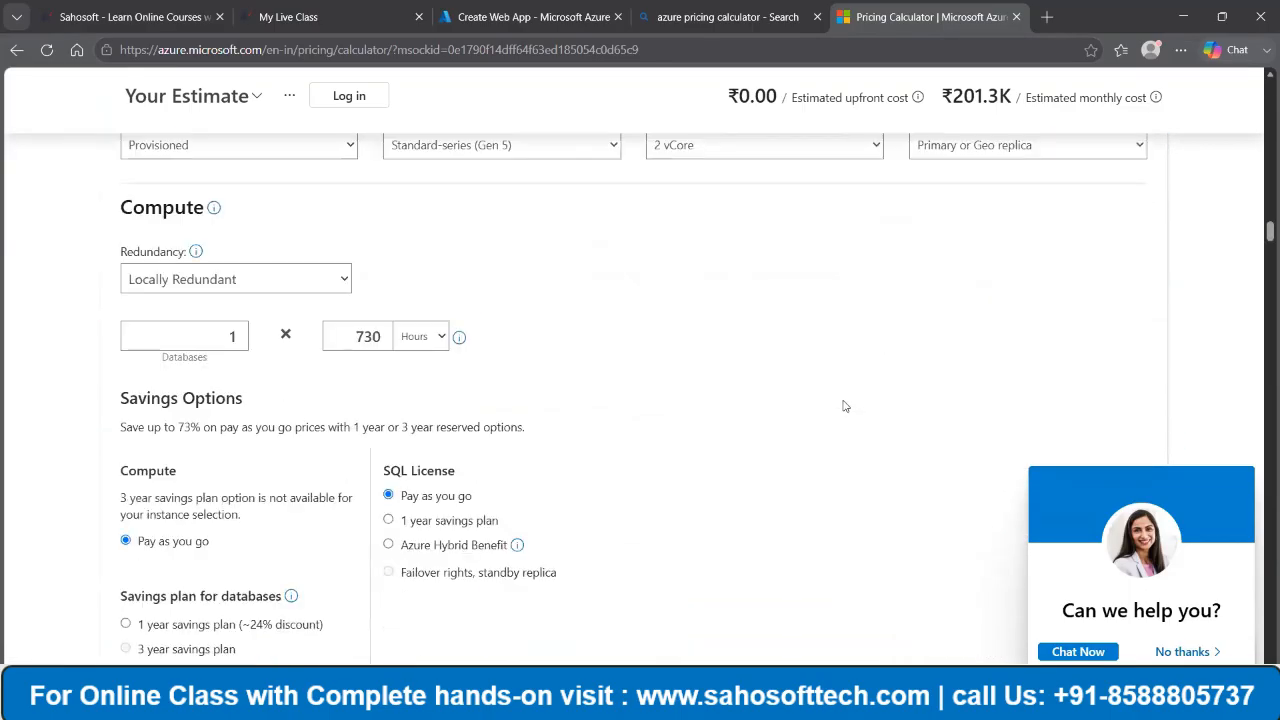
scroll(845, 406, "down", 20)
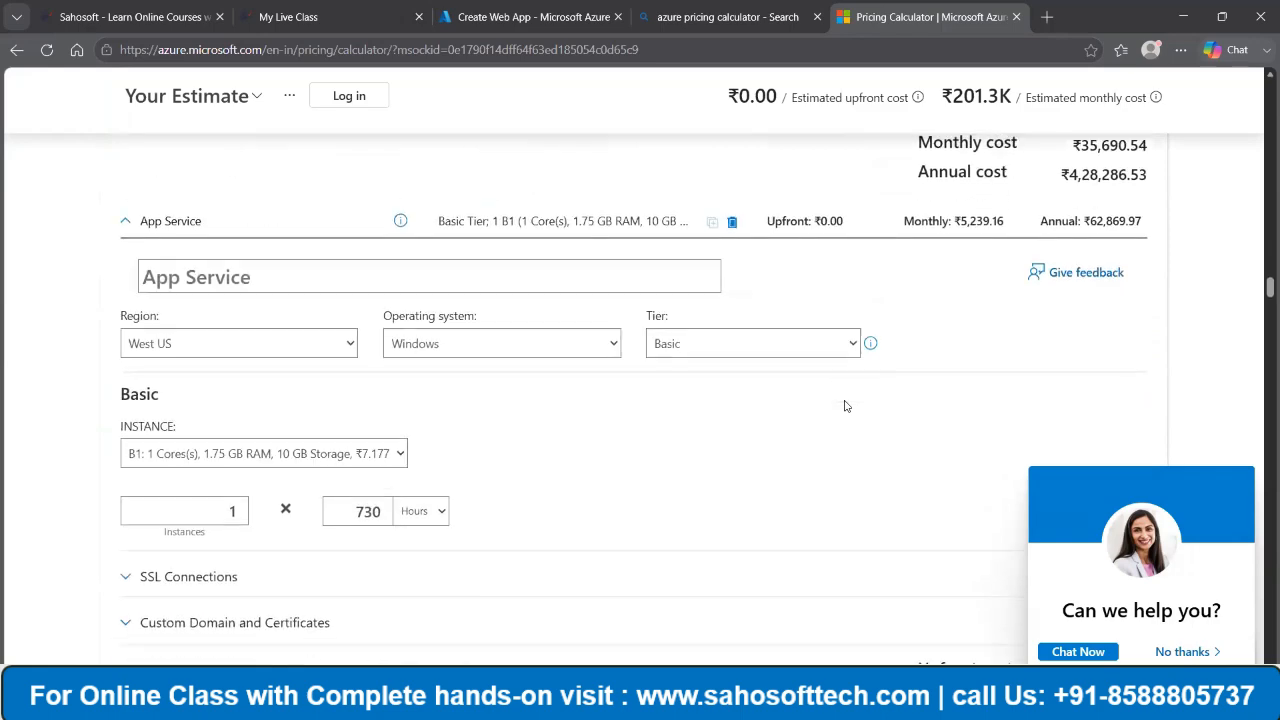
scroll(845, 406, "down", 8)
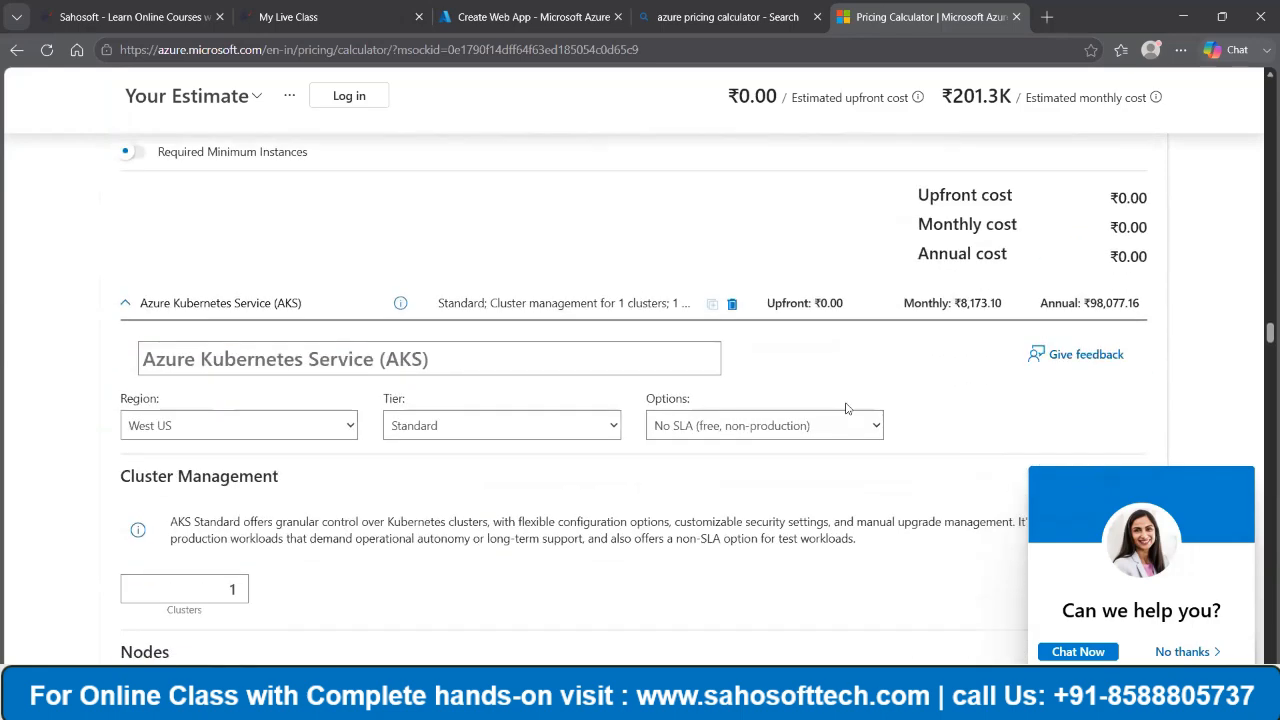
scroll(845, 407, "down", 15)
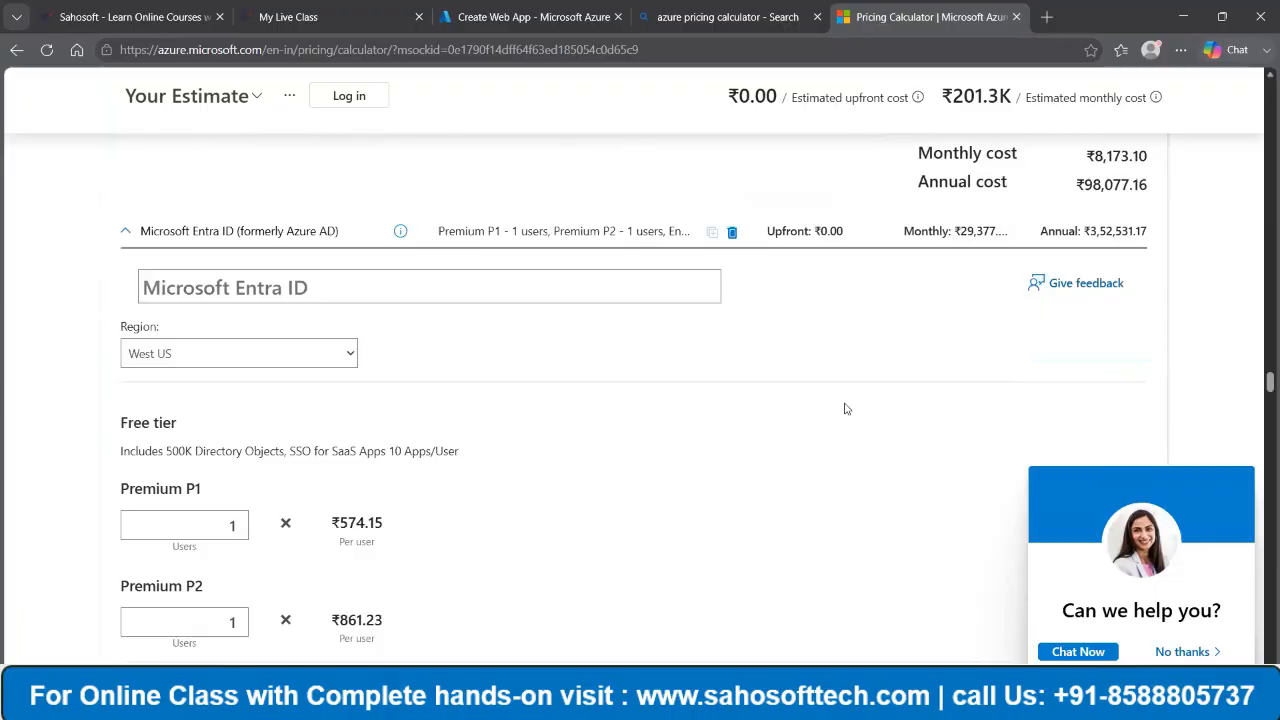
scroll(845, 407, "down", 6)
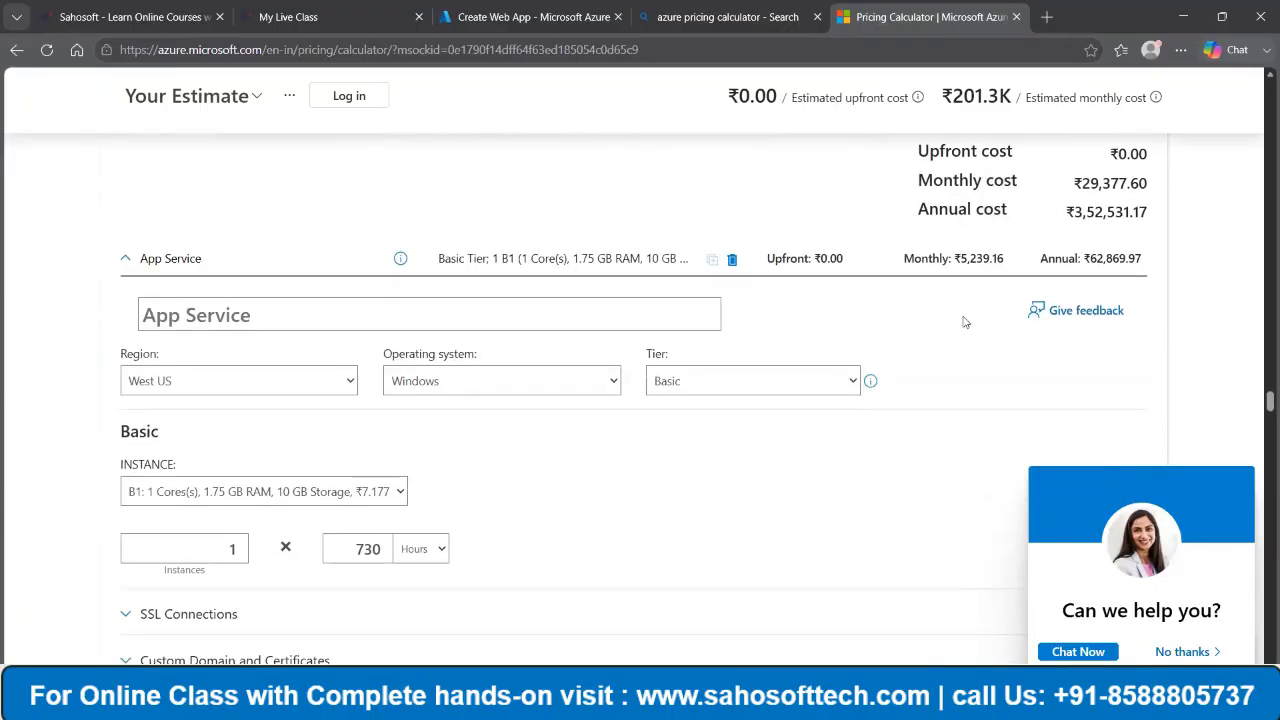
scroll(962, 328, "down", 9)
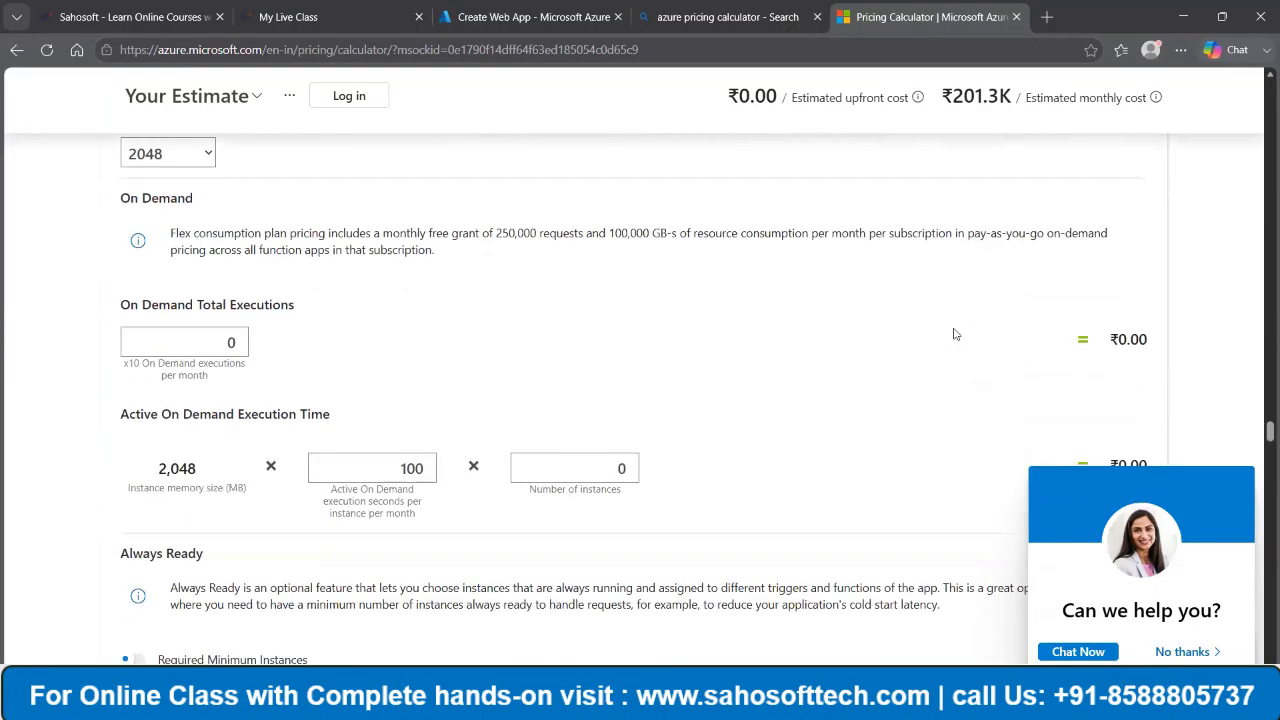
scroll(955, 334, "down", 10)
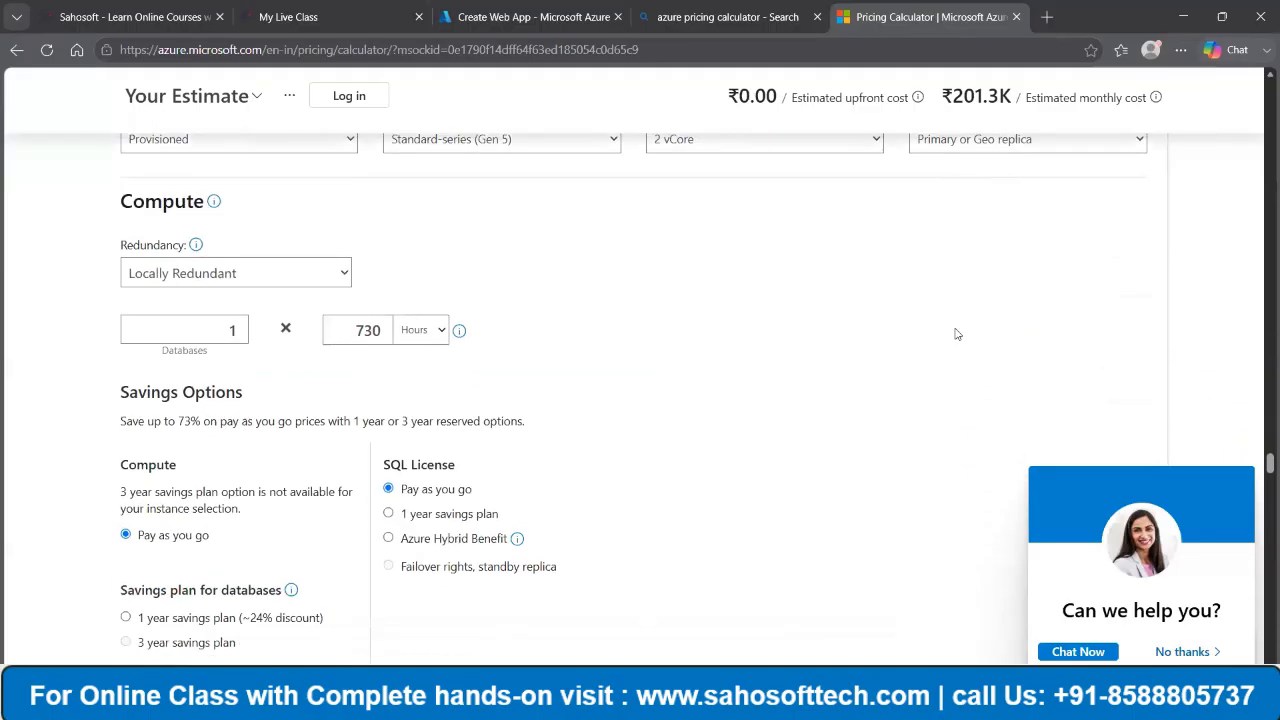
scroll(955, 334, "down", 12)
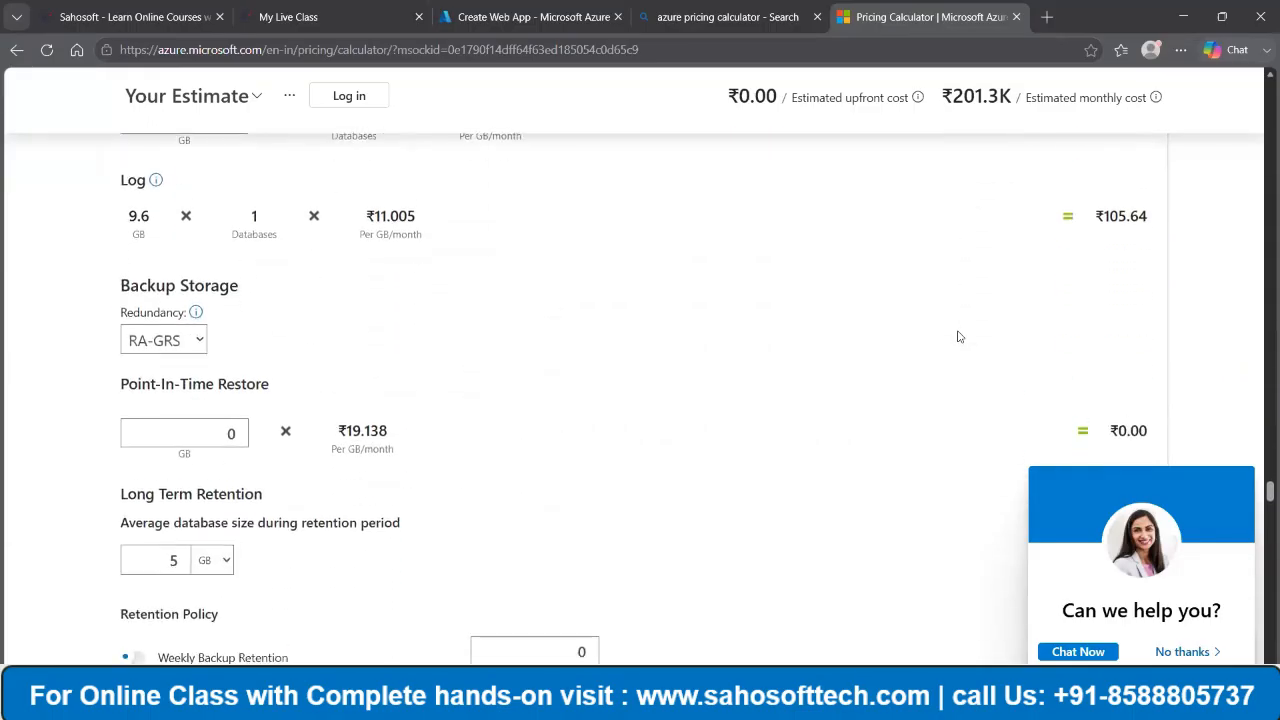
scroll(957, 336, "down", 12)
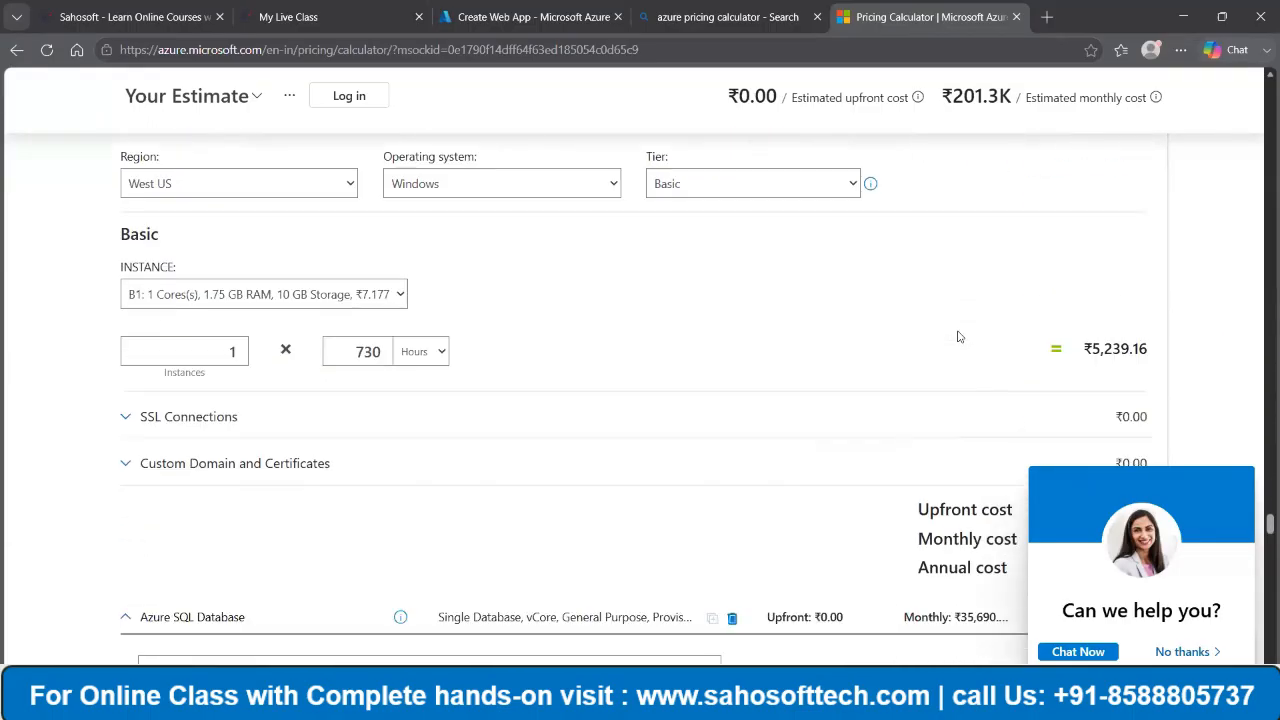
scroll(957, 336, "down", 12)
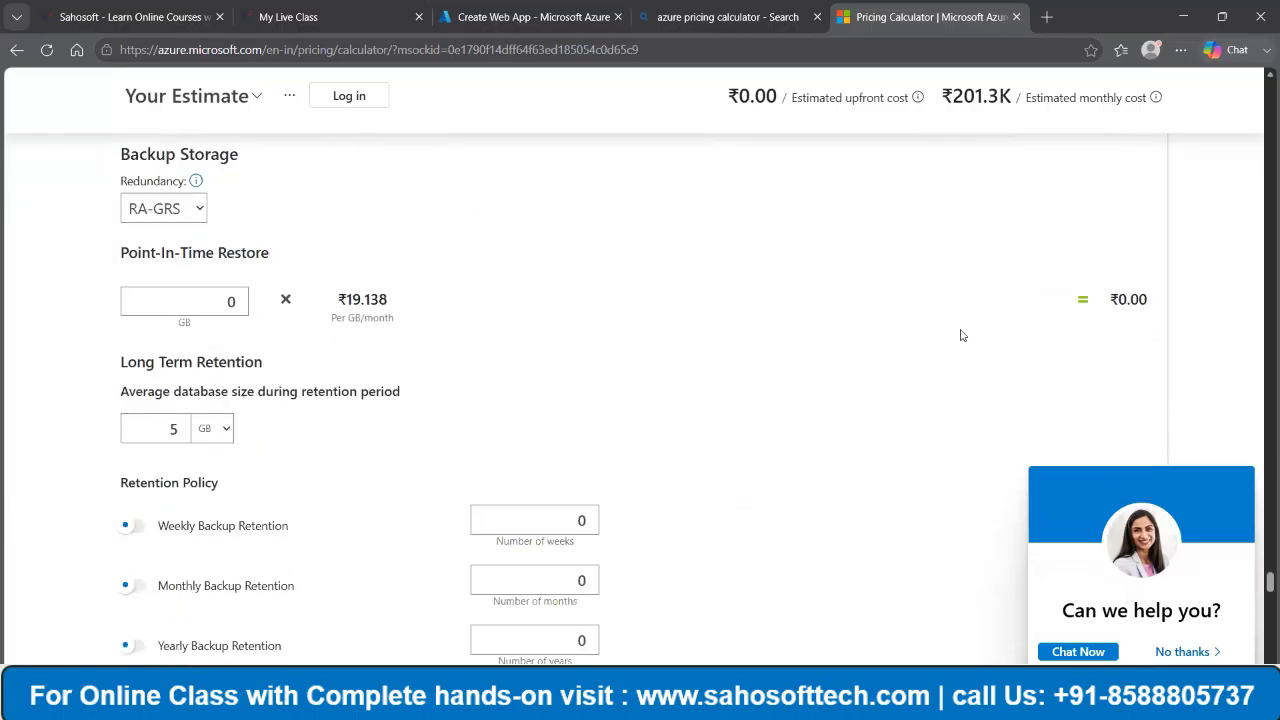
scroll(960, 335, "down", 5)
scroll(960, 335, "down", 4)
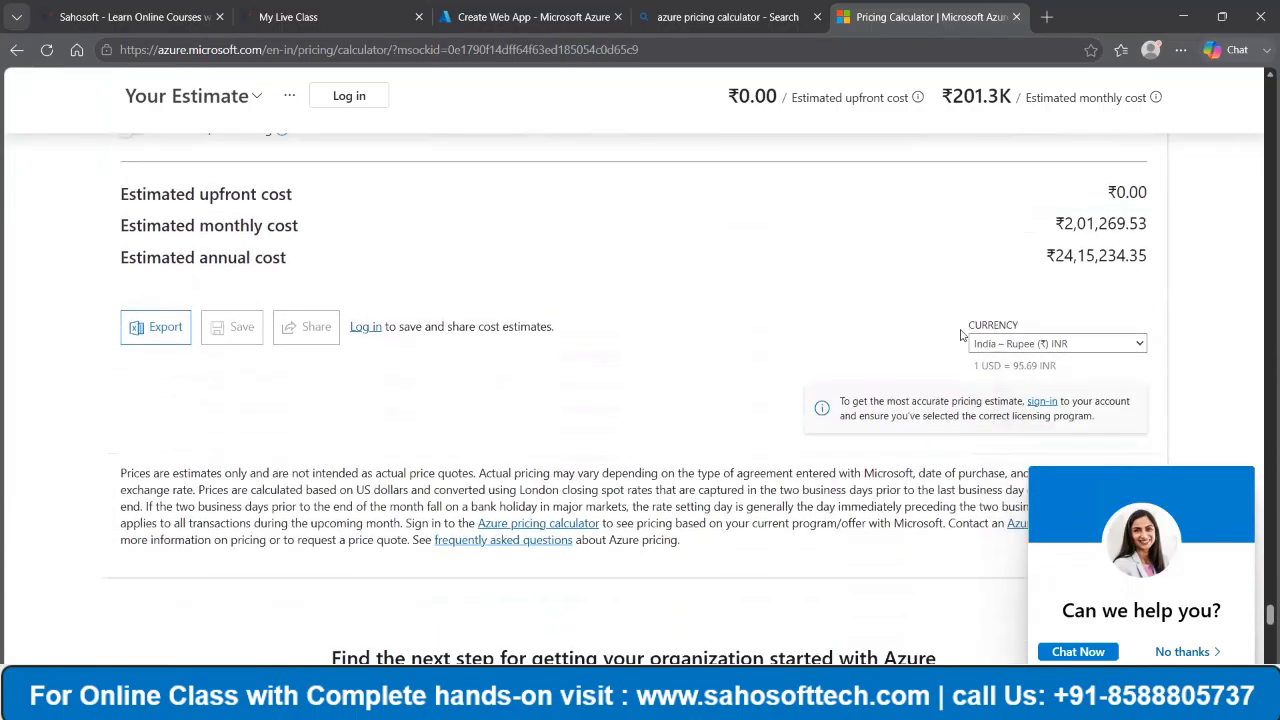
scroll(960, 333, "up", 2)
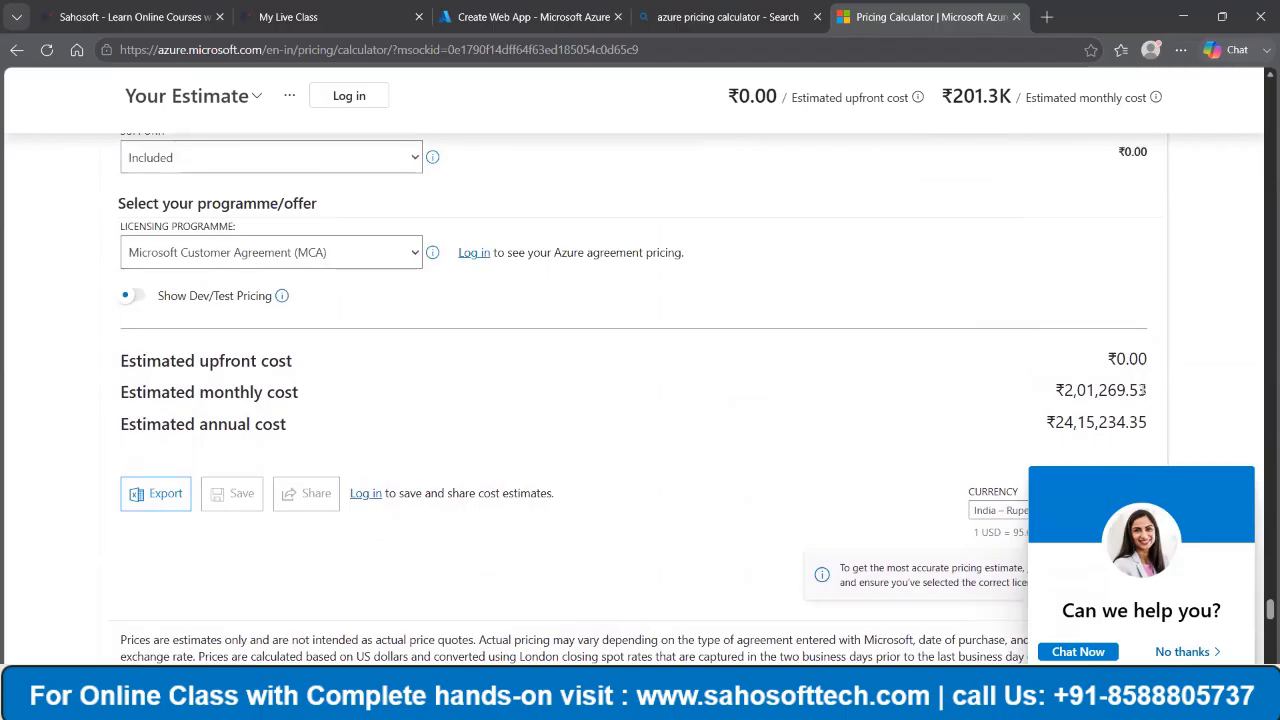
scroll(1140, 390, "down", 3)
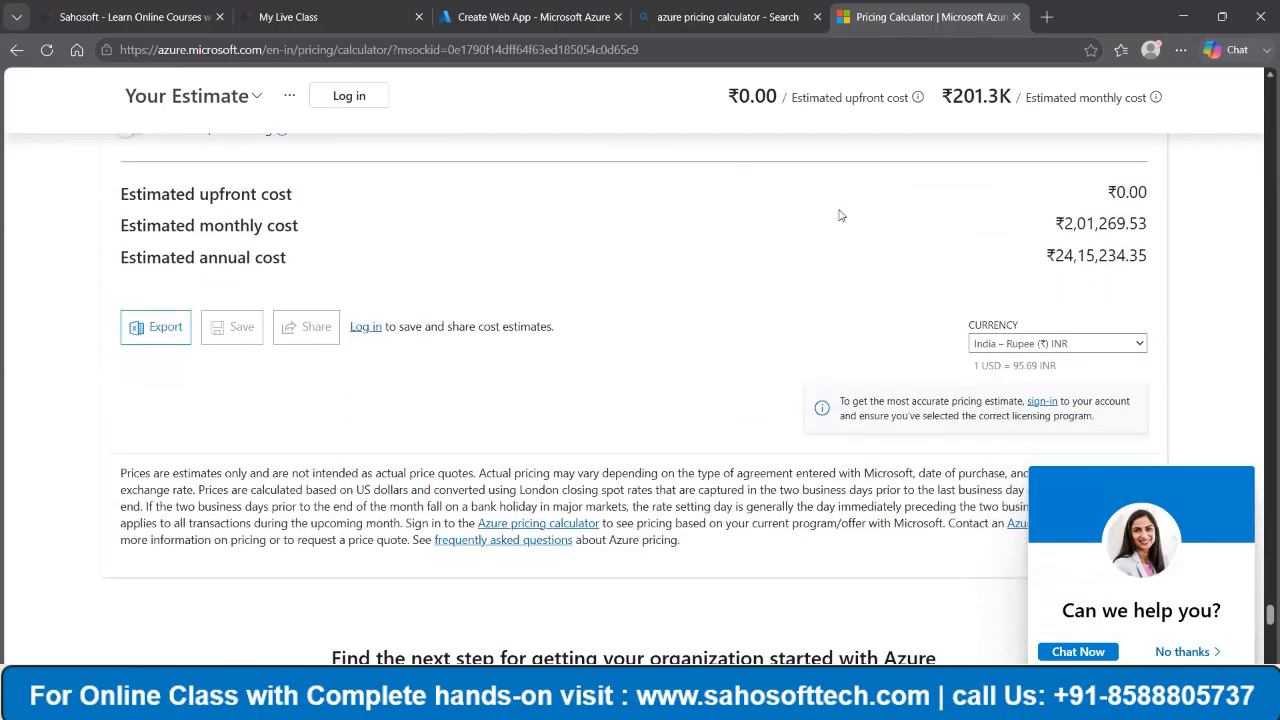
- Export the cost estimate and switch to the PowerPoint presentation with the Azure Container Registry (ACR) slide
left_click(158, 338)
key("alt+Tab")
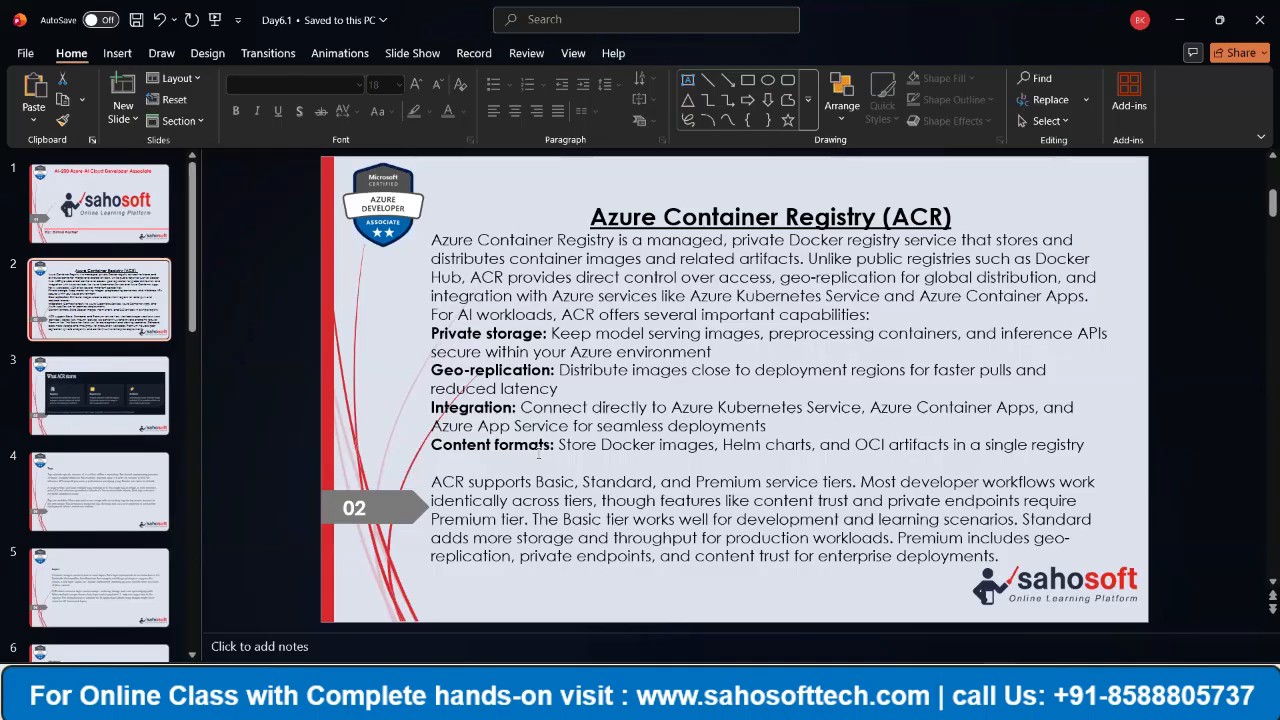